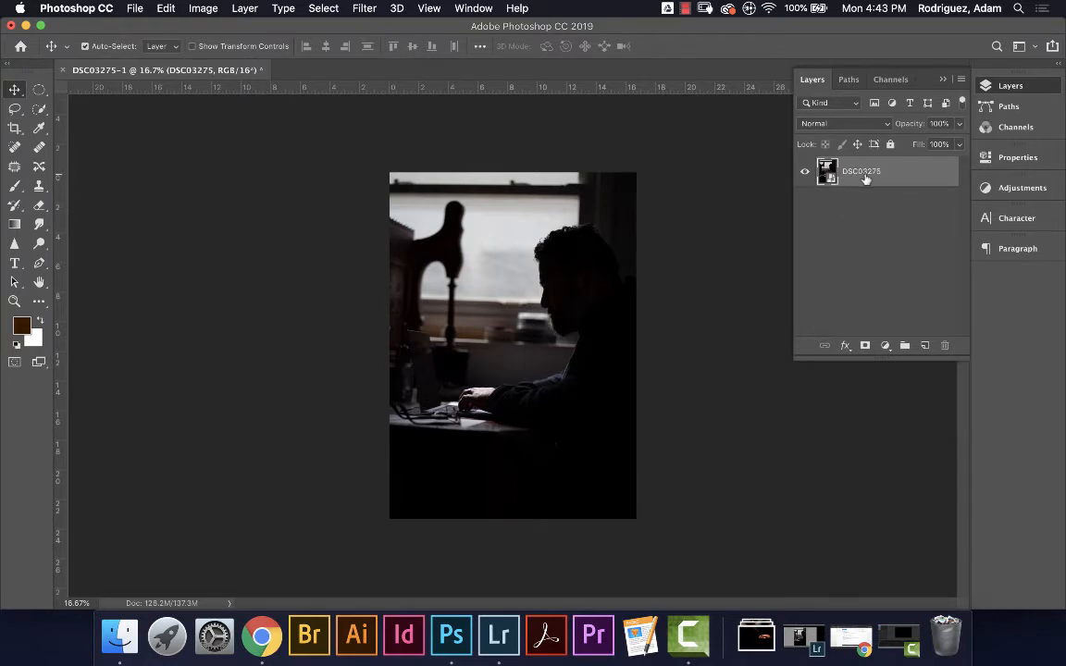
Apply the Camera Raw Filter to the DSC03275 photo layer
right_click(856, 173)
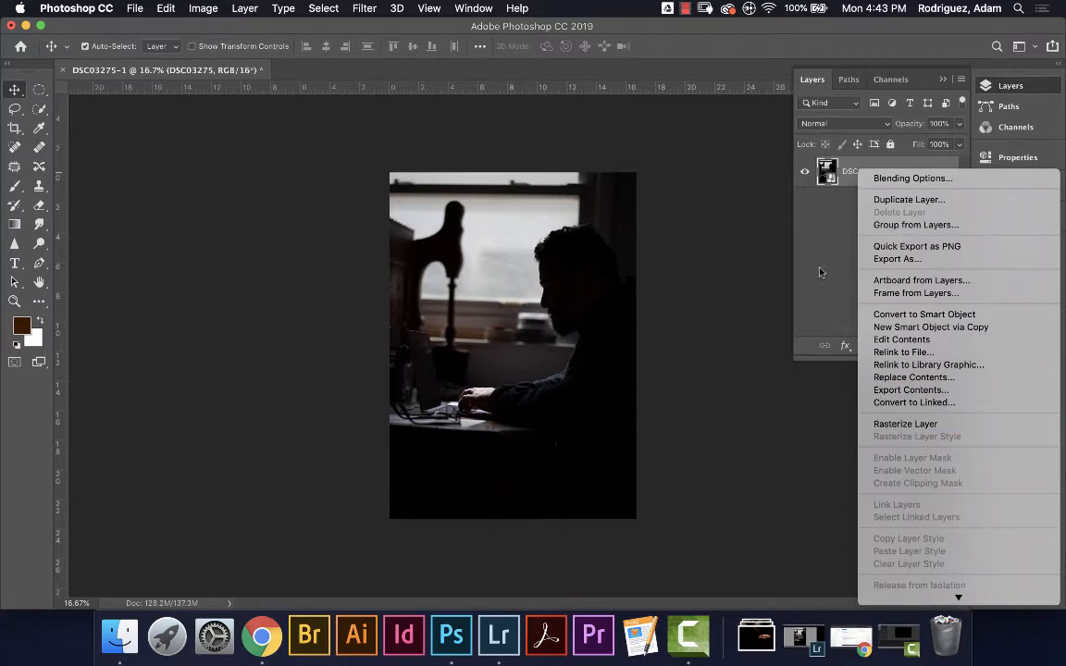
click(823, 231)
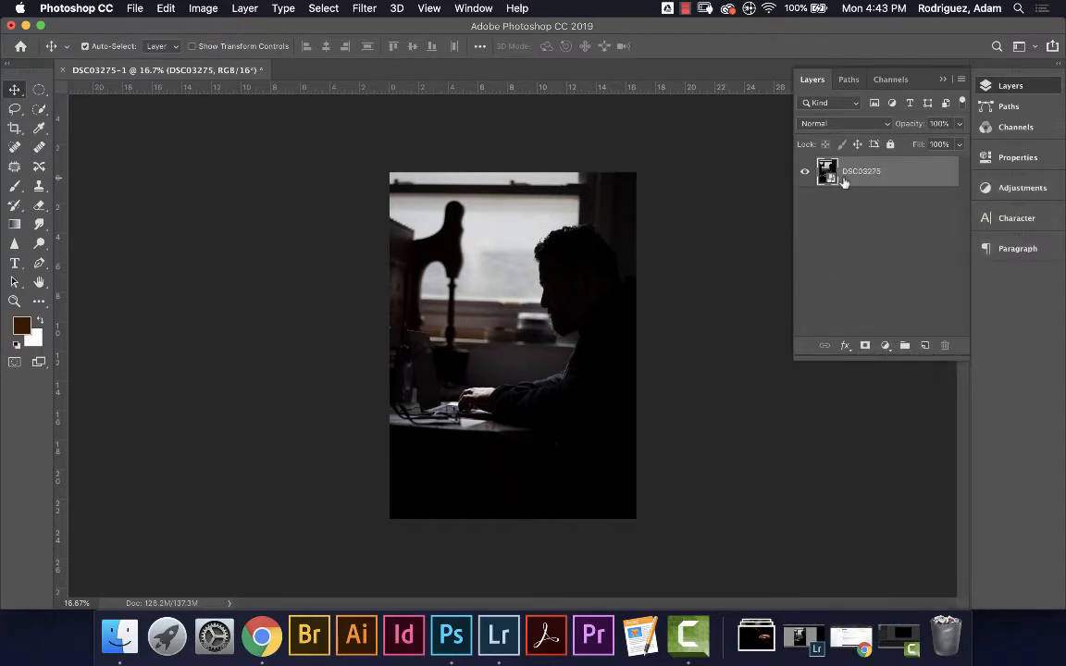
click(361, 9)
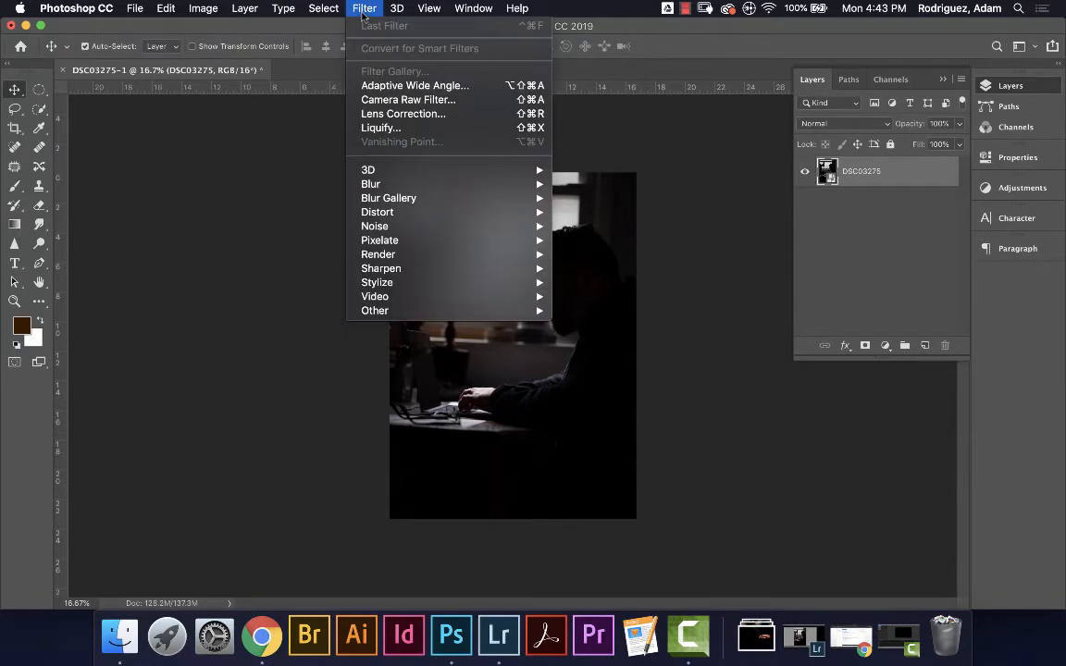
click(394, 100)
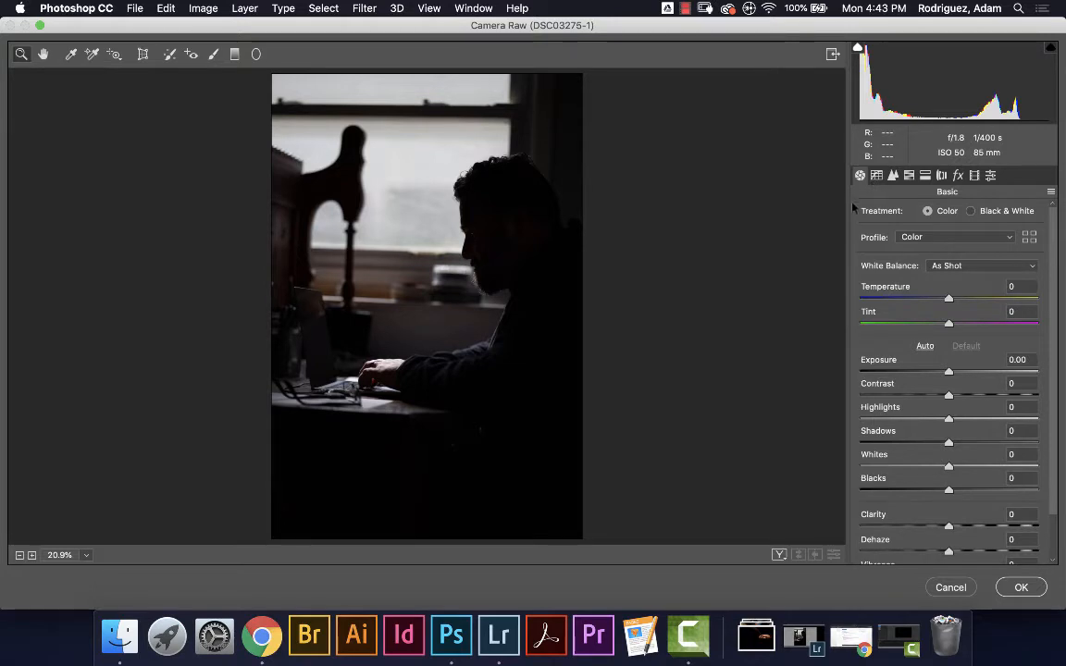
Raise Sharpening Amount on the Detail tab and zoom the preview in on the face
click(893, 176)
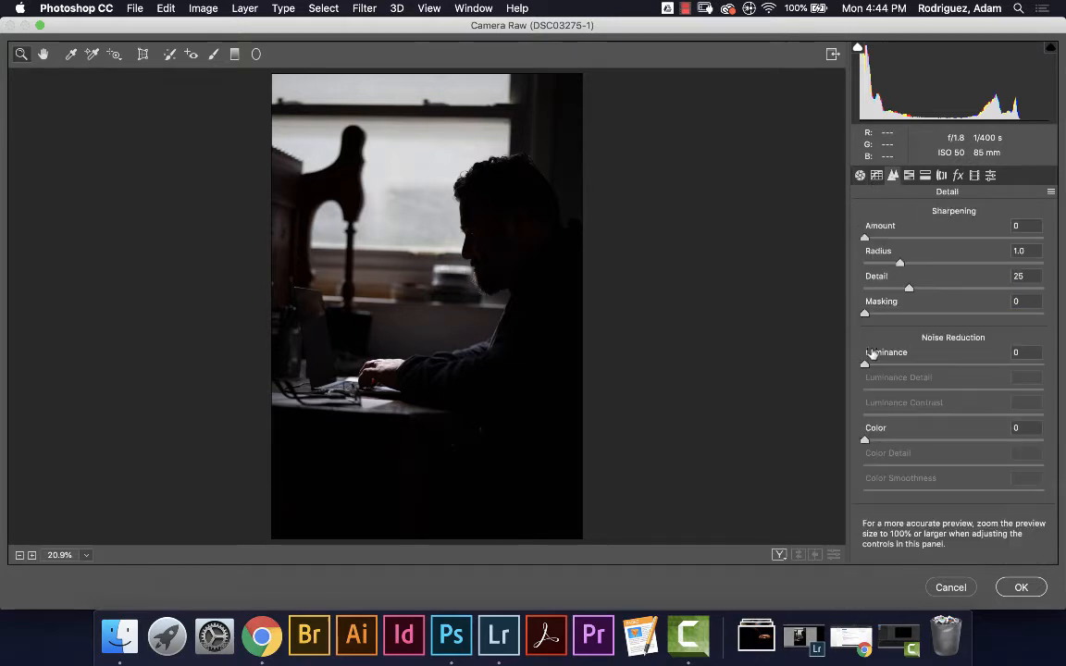
click(859, 176)
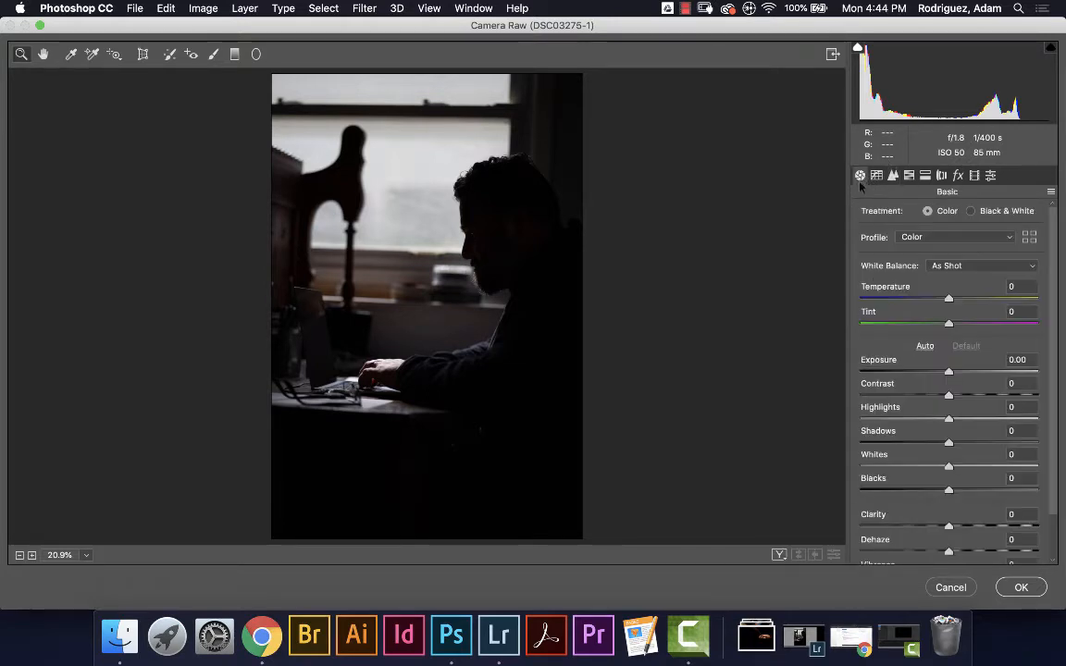
click(893, 177)
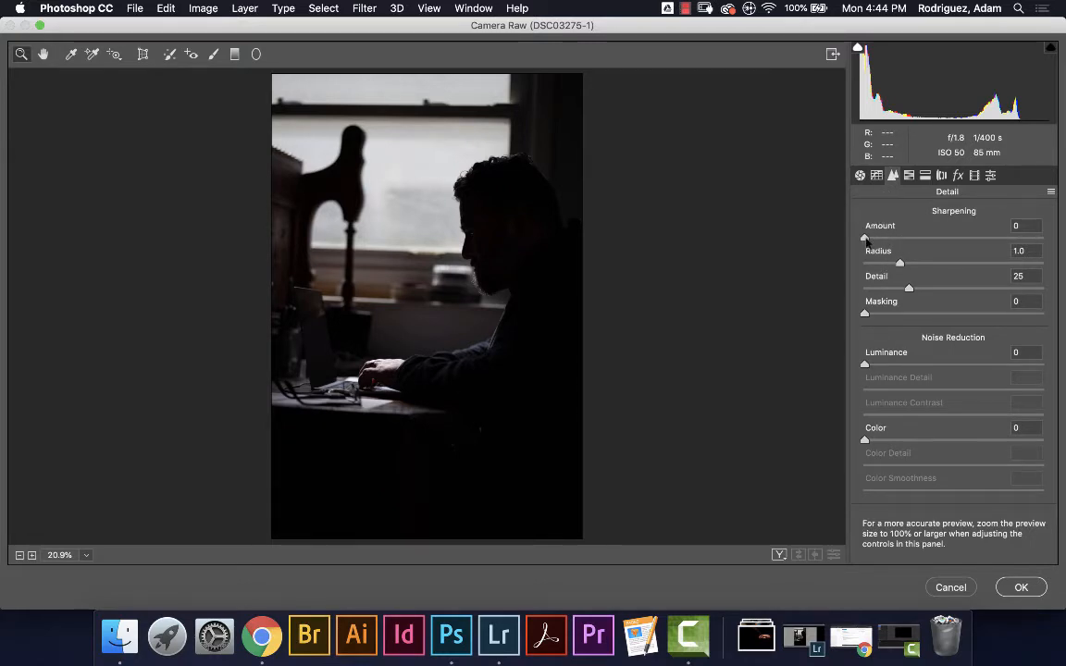
drag(866, 242, 900, 244)
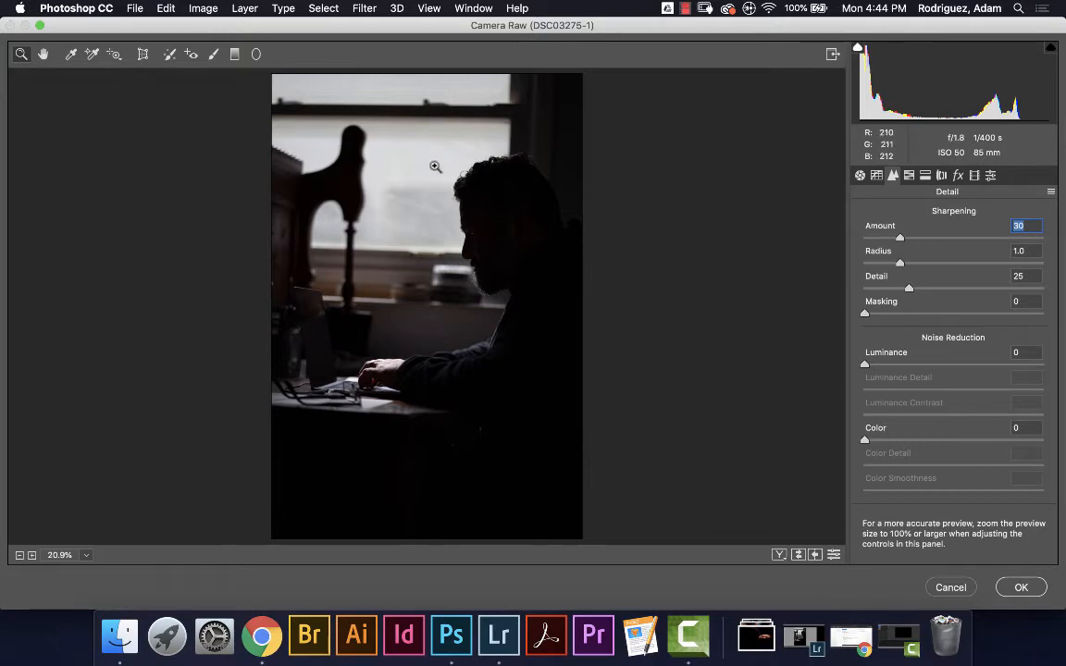
click(421, 233)
click(427, 252)
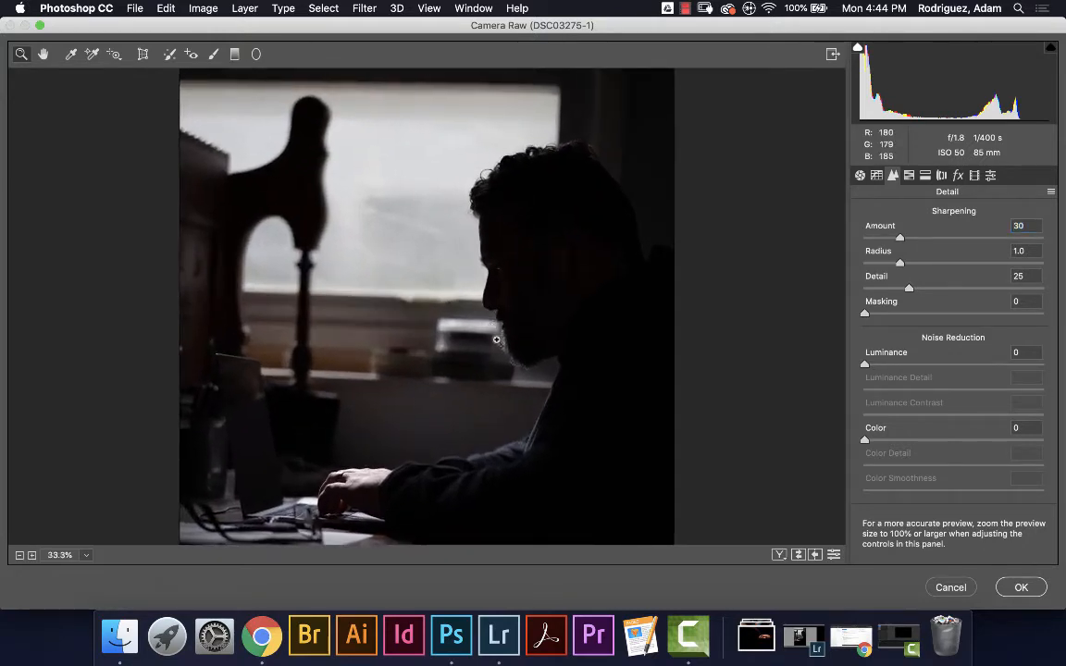
click(542, 336)
click(560, 305)
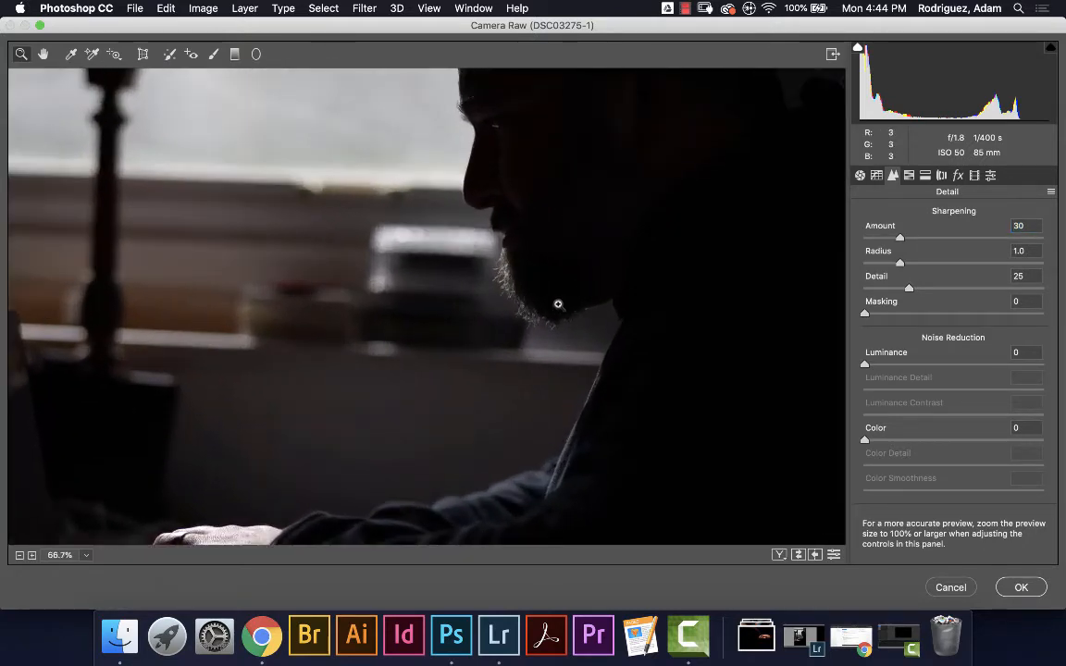
Compare sharpening at 0 and higher, settle Amount at 30, then fit the photo in view
scroll(548, 308, down, 1)
scroll(522, 302, up, 1)
scroll(511, 276, down, 1)
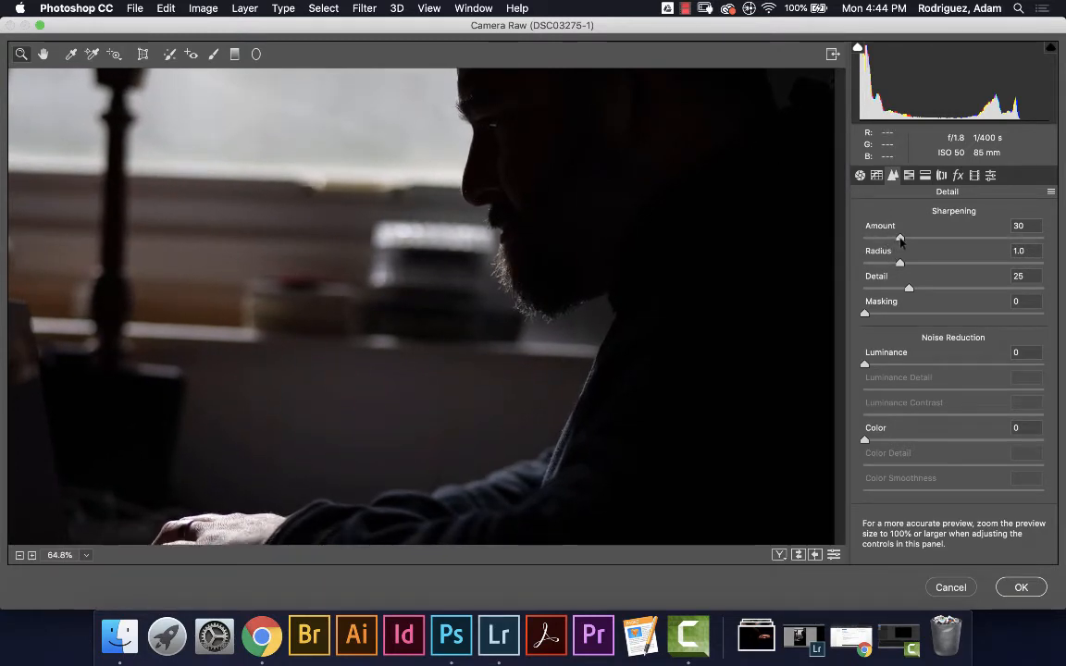
drag(901, 240, 863, 246)
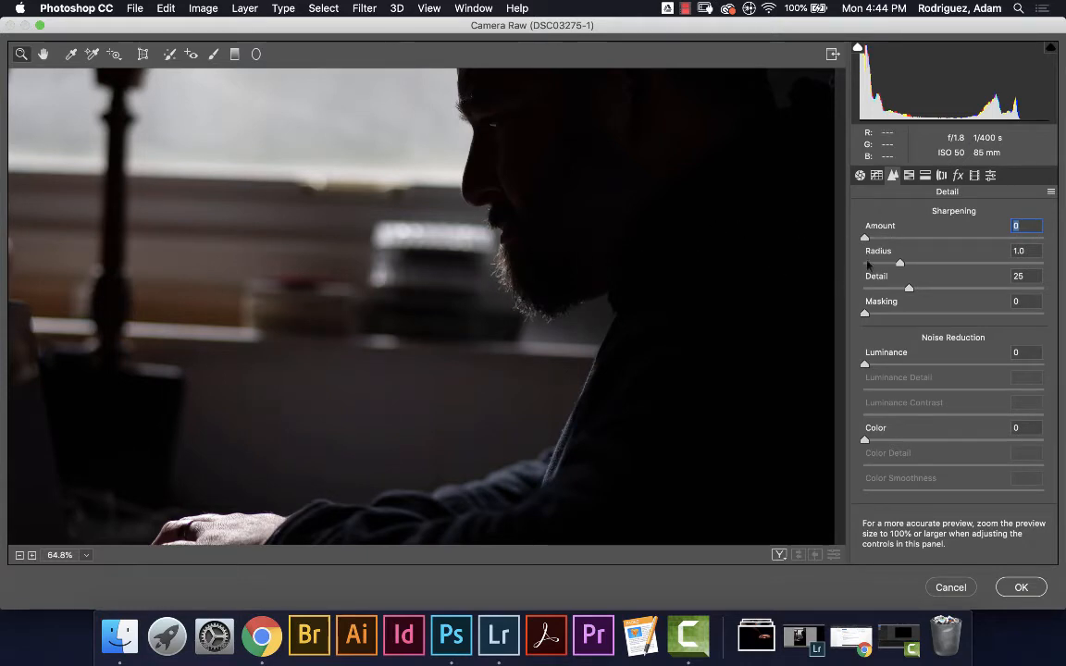
drag(866, 238, 930, 267)
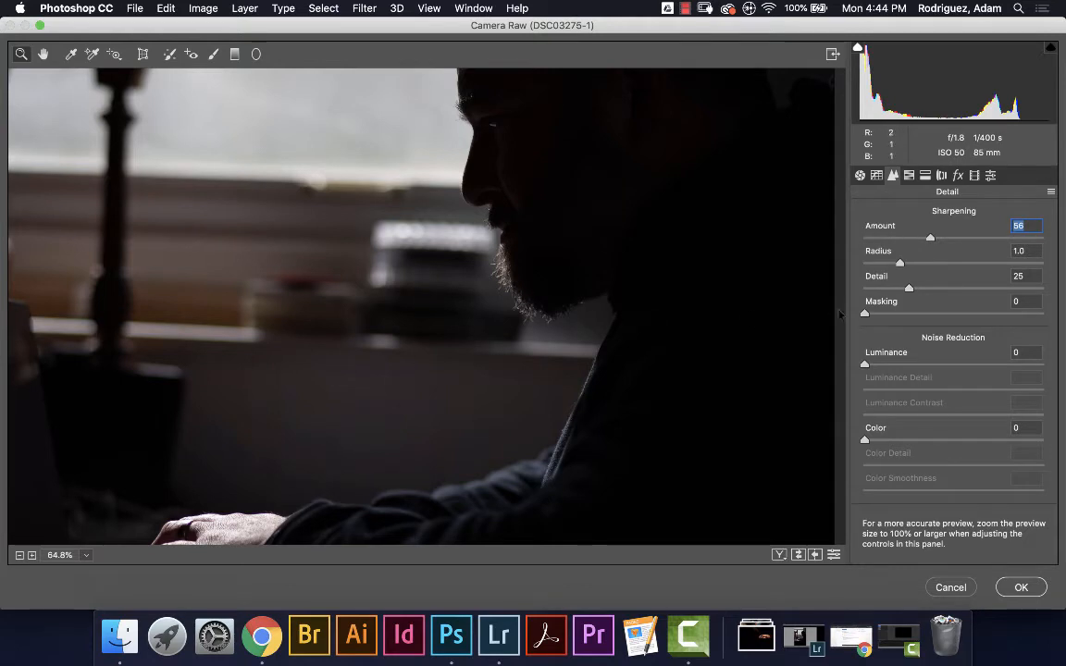
drag(929, 241, 900, 241)
key(super+0)
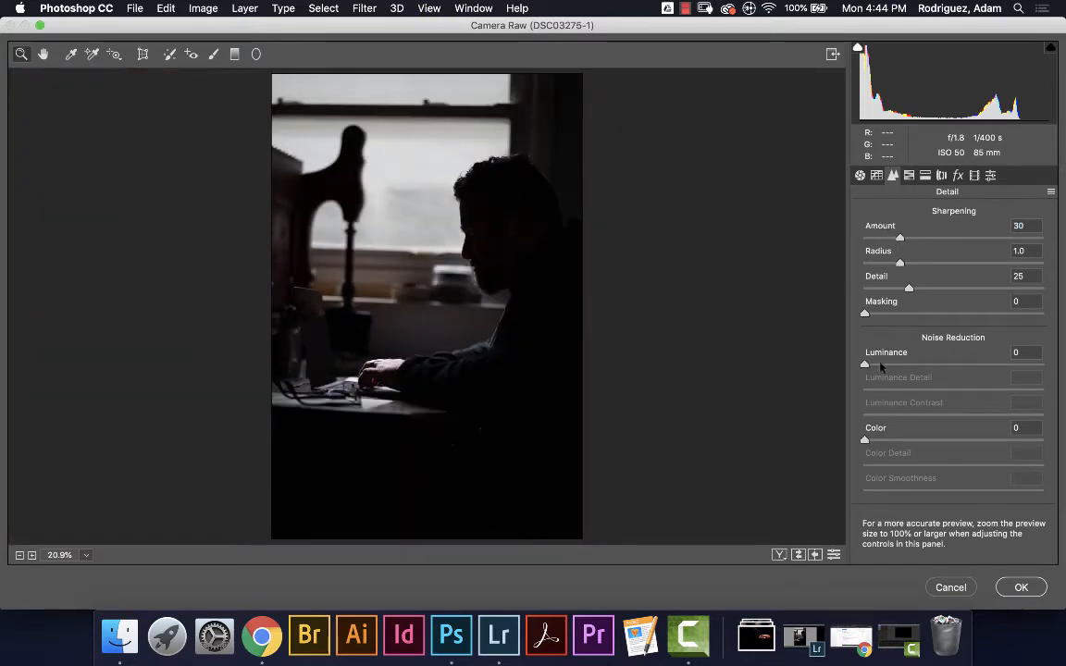
Set the Parametric tone curve to Highlights +11, Lights -16, Darks +2, Shadows -10
click(877, 176)
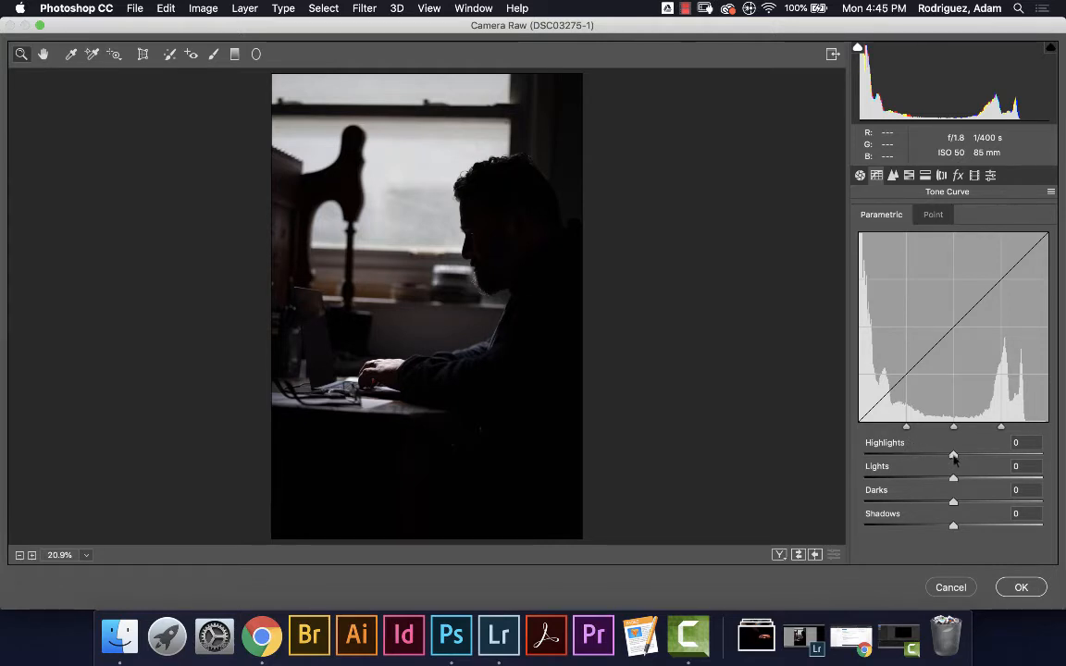
drag(953, 458, 962, 455)
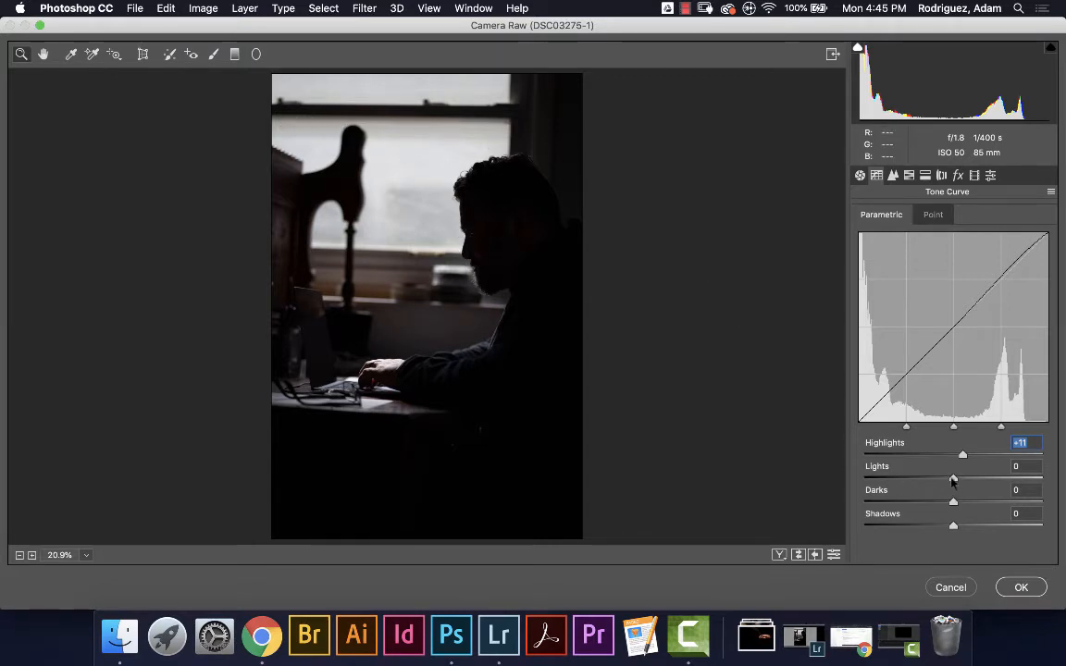
drag(953, 480, 931, 485)
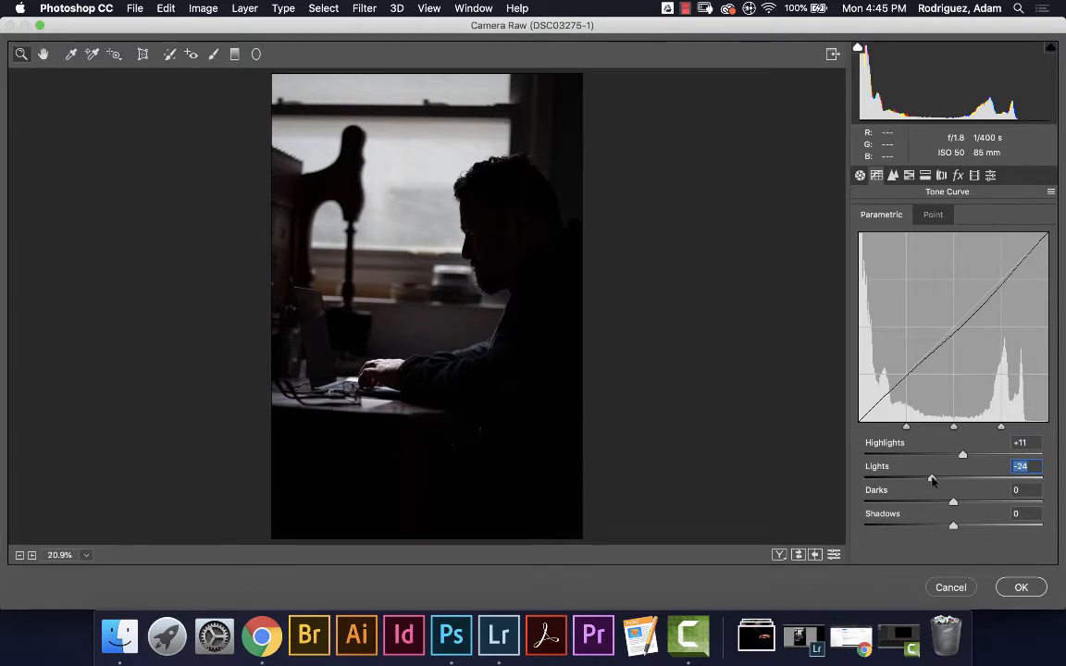
drag(931, 478, 947, 529)
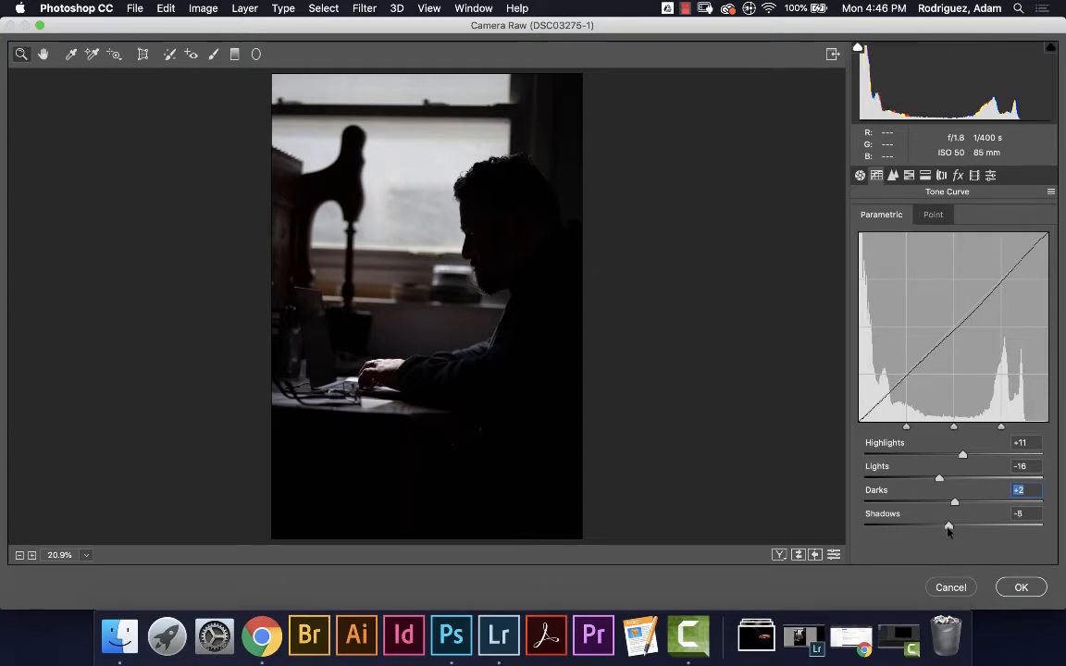
drag(948, 529, 944, 529)
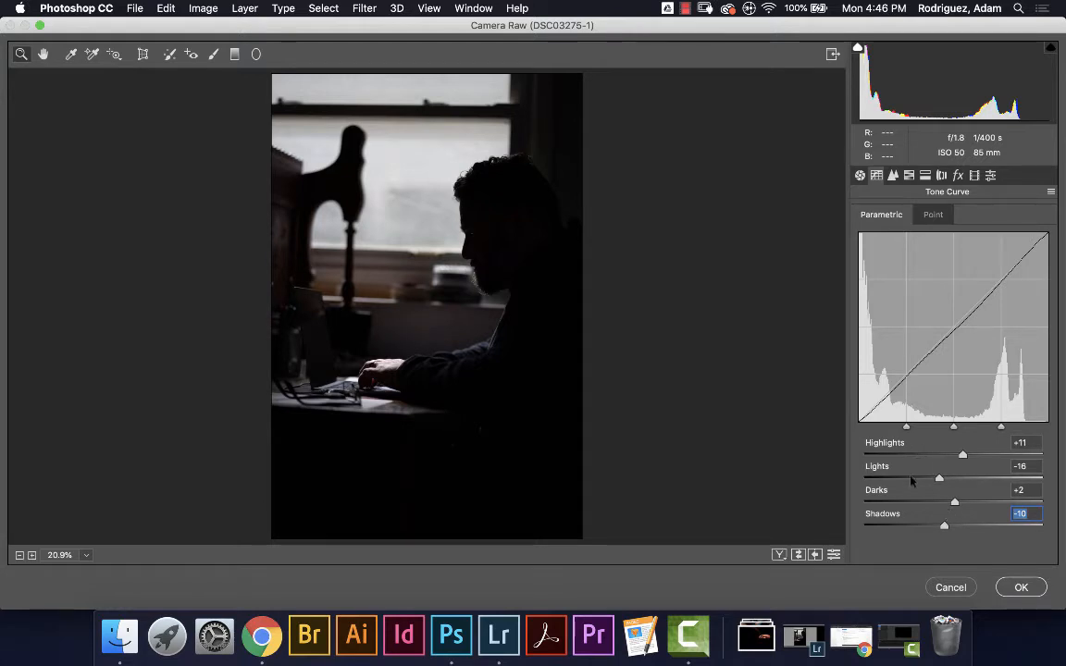
click(859, 175)
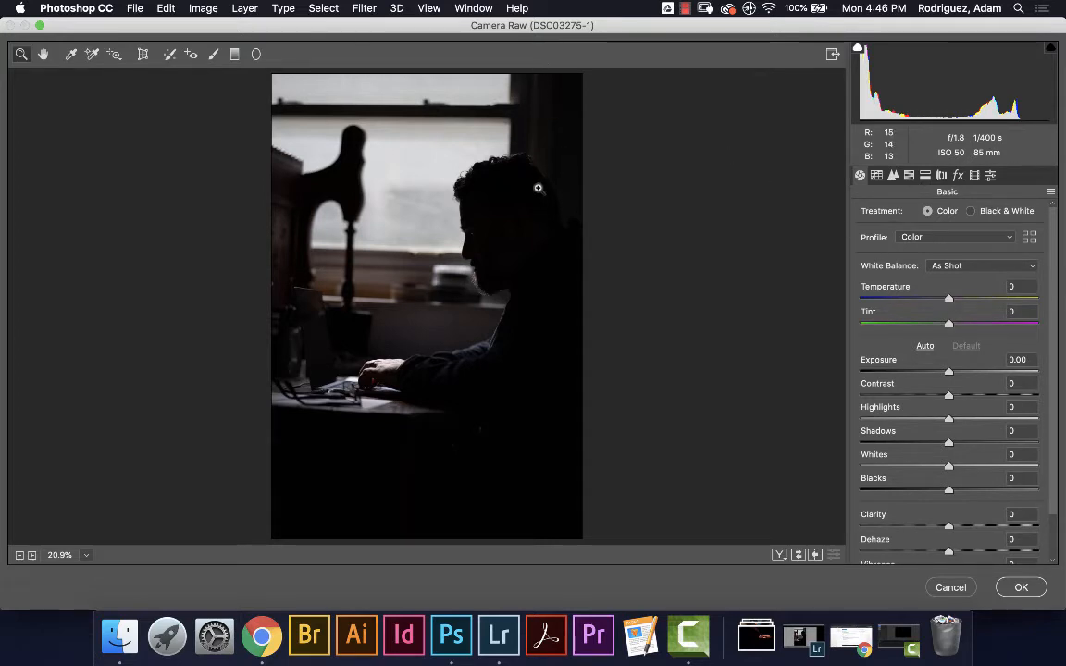
Try Auto white balance, then revert it to As Shot
click(967, 268)
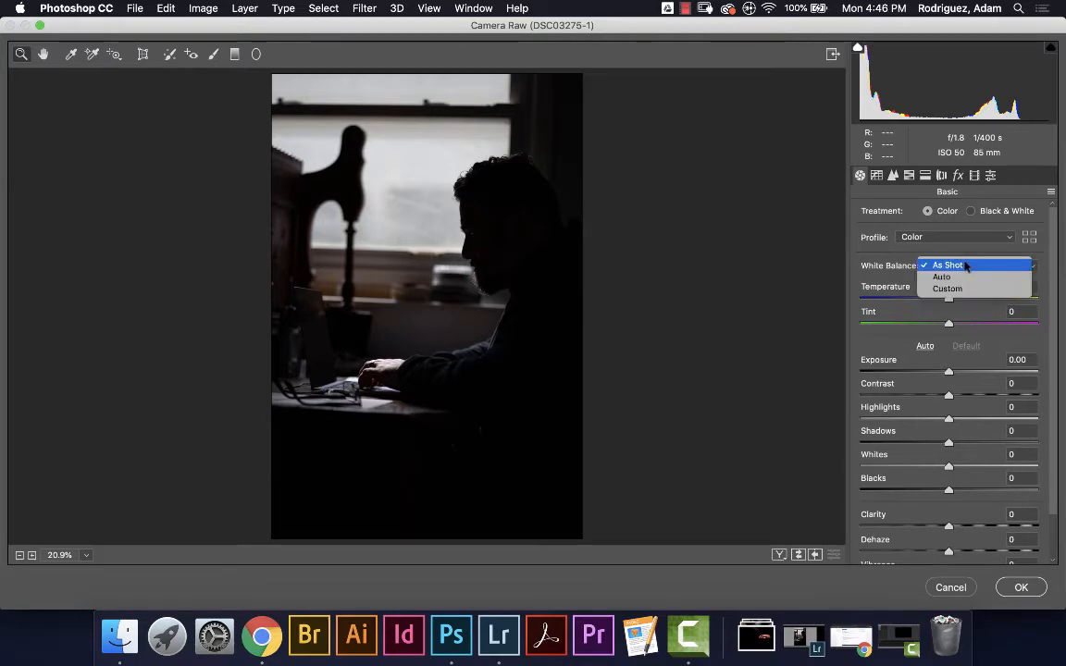
click(967, 266)
click(962, 267)
click(961, 277)
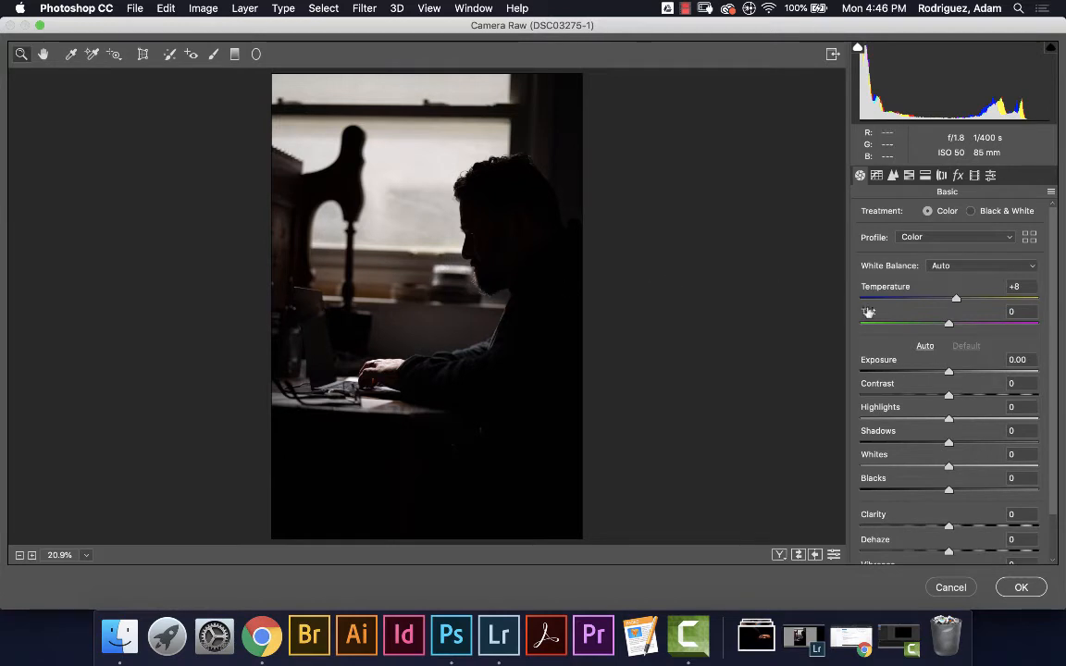
click(1003, 266)
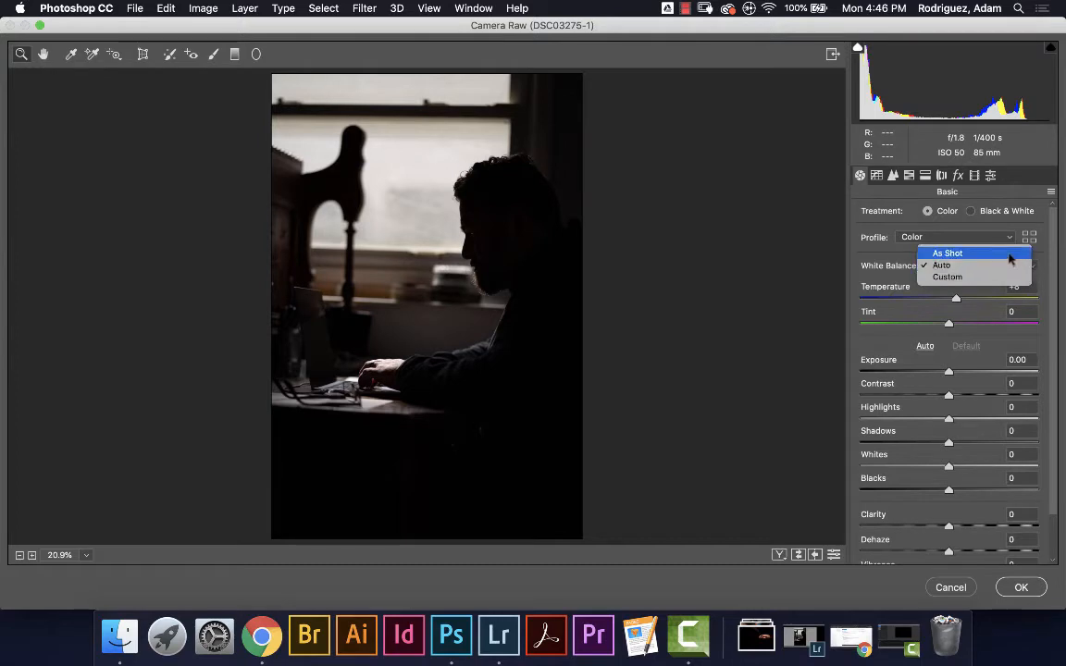
click(1010, 260)
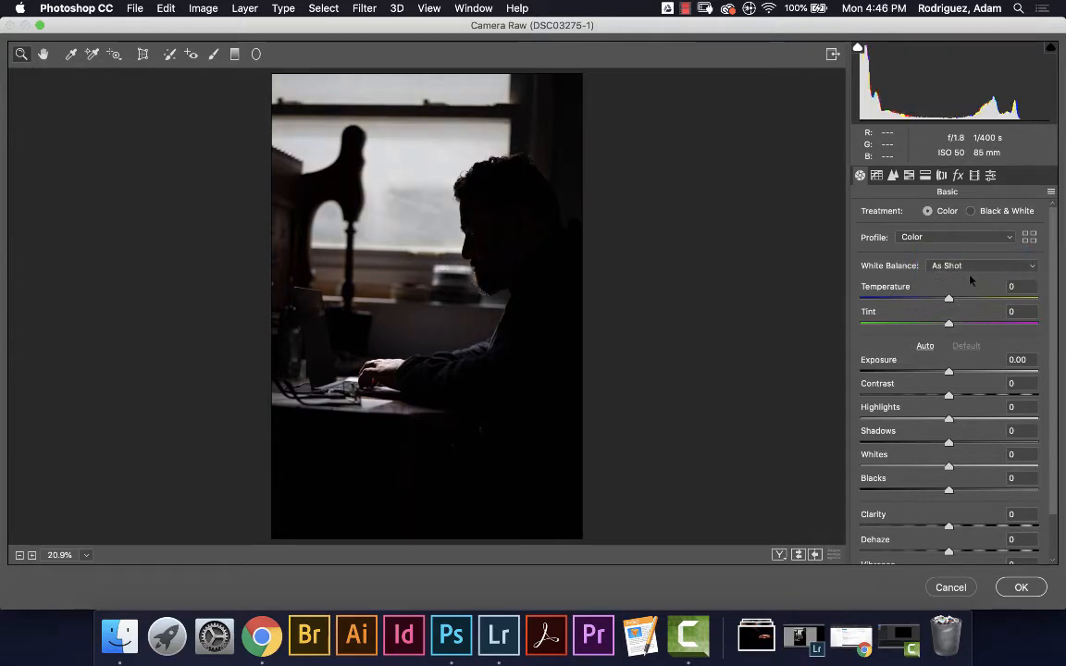
Set Temperature to -2, comparing before and after with Cmd+Z
drag(948, 300, 946, 302)
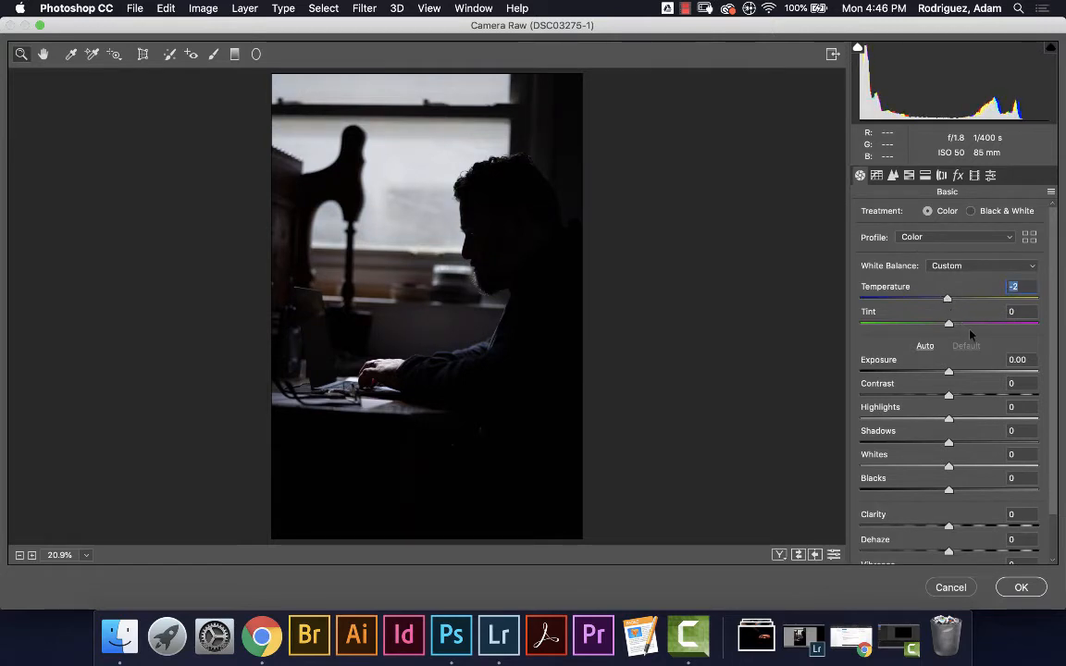
double_click(928, 301)
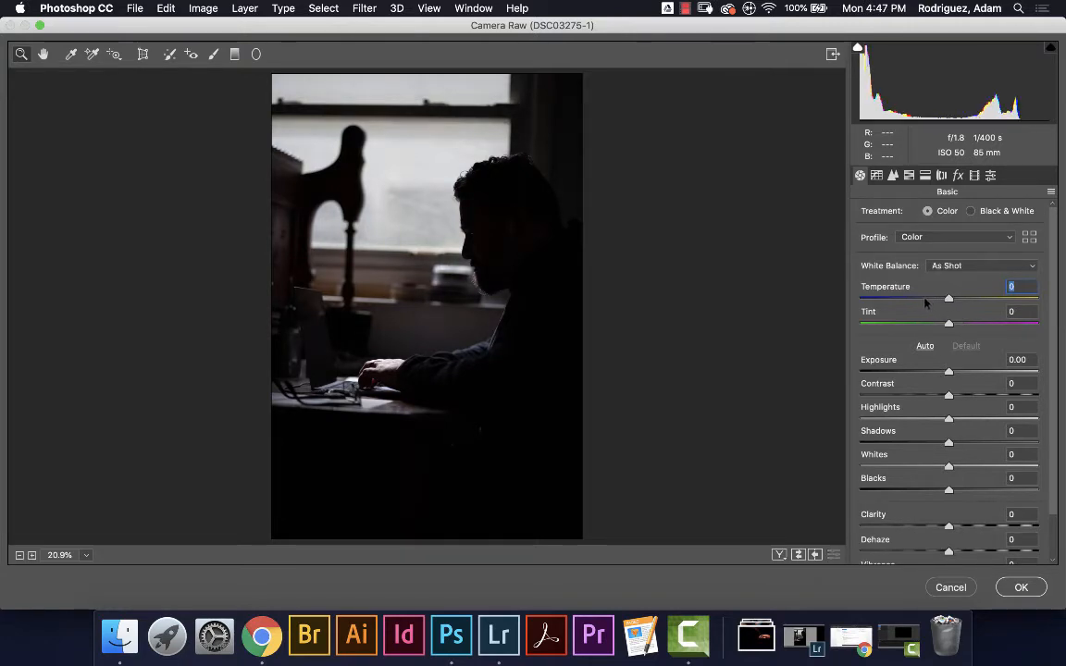
key(super+z)
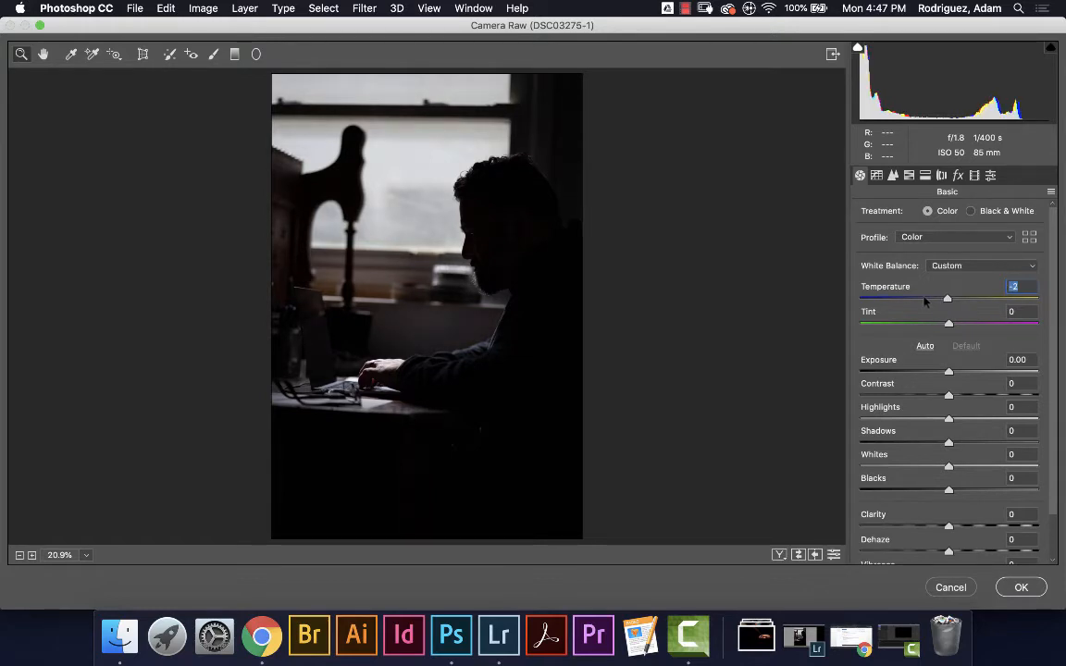
key(super+z)
key(super+z)
key(super+z)
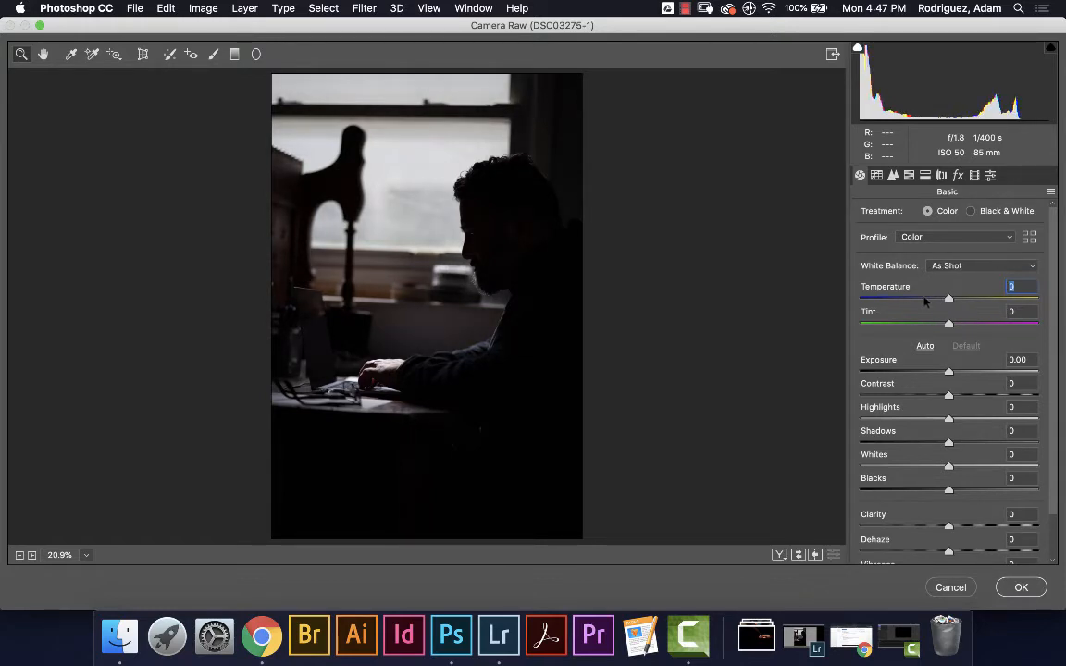
key(super+z)
key(super+z)
key(super+z)
key(super+z)
key(super+z)
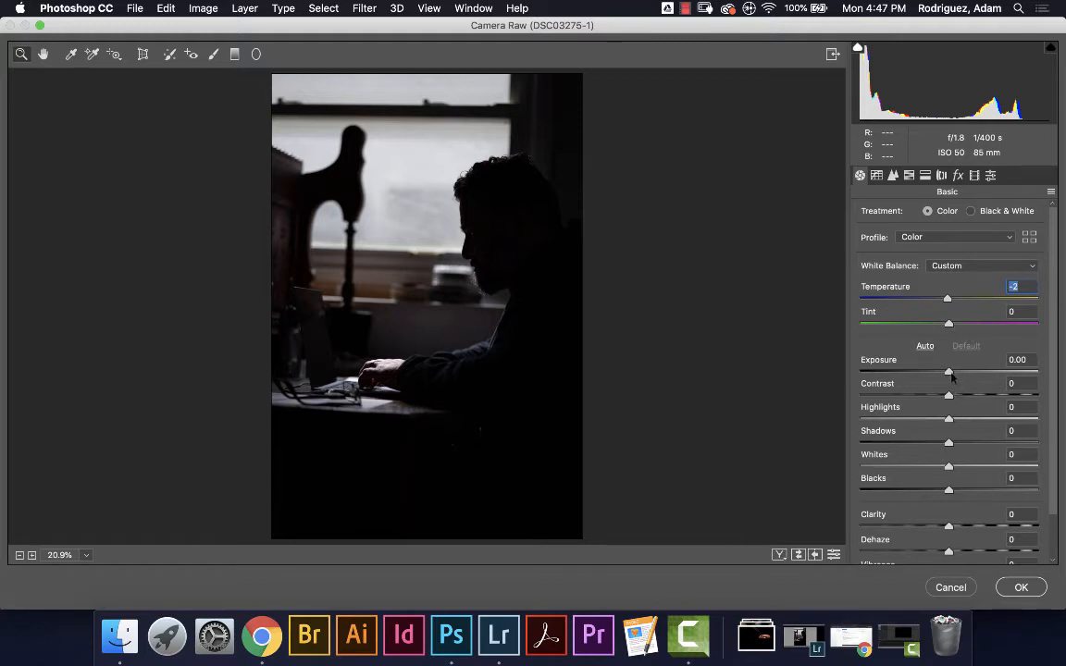
click(1061, 400)
Set Clarity +18, Dehaze +11, Vibrance +4, Saturation +4, Exposure +0.50 and apply the filter
scroll(1058, 430, down, 3)
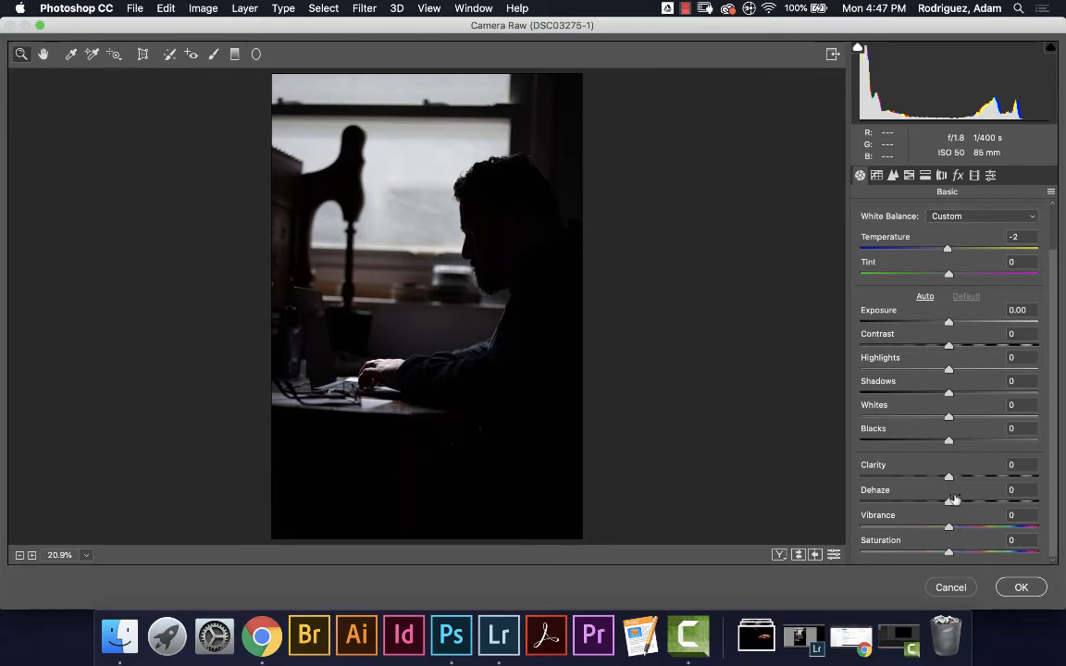
mouse_move(951, 482)
mouse_down()
mouse_move(969, 489)
mouse_move(966, 478)
mouse_up()
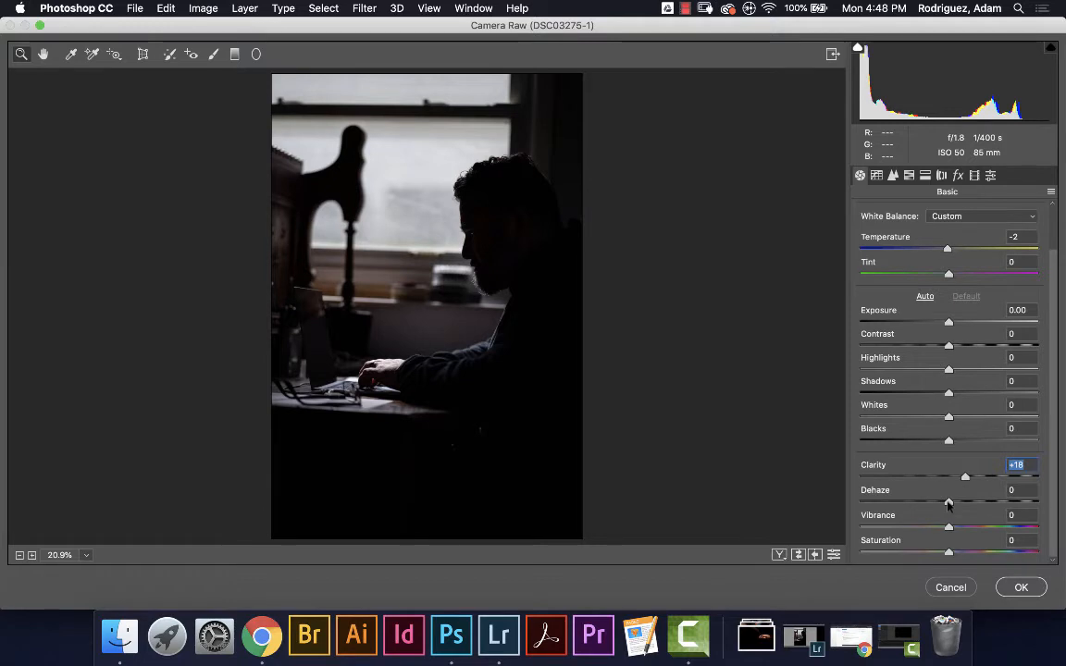
drag(948, 504, 957, 505)
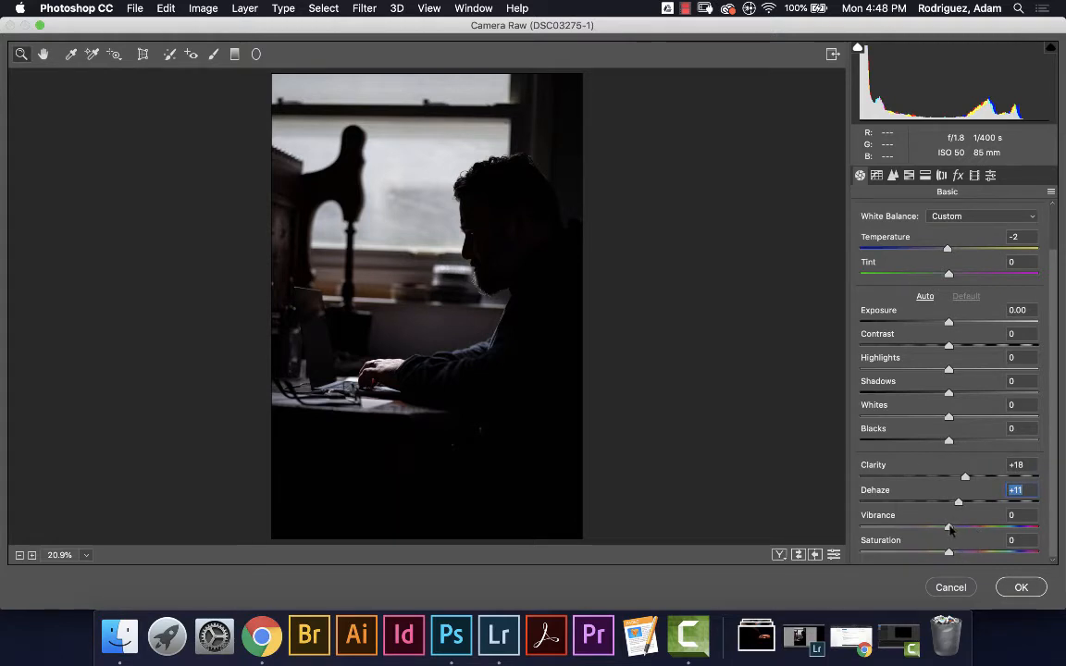
drag(950, 529, 953, 553)
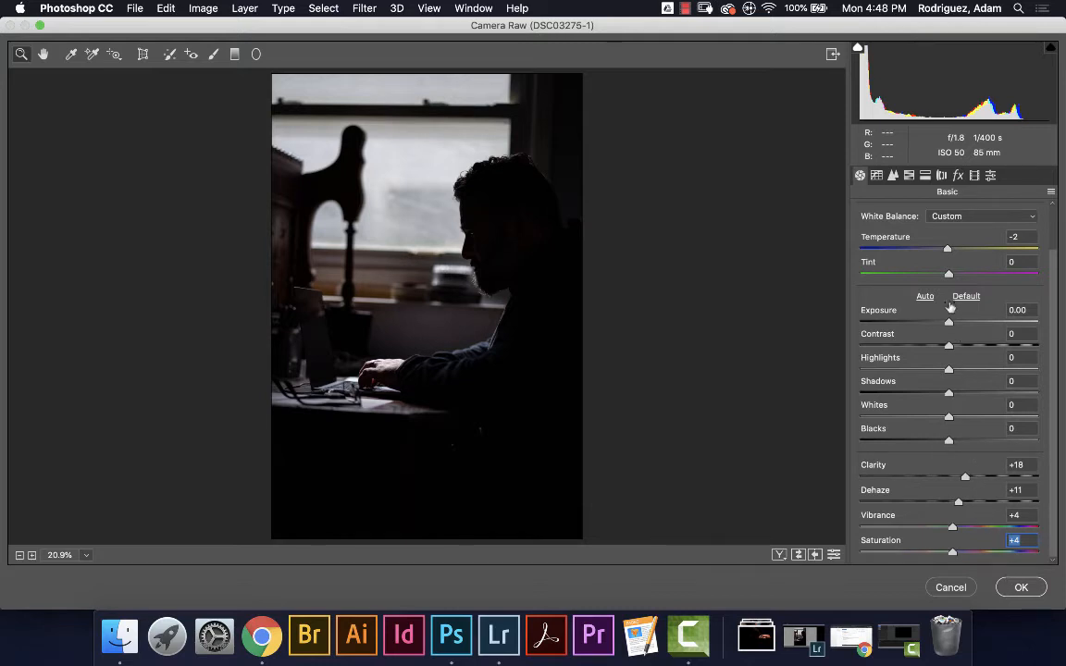
drag(949, 323, 961, 331)
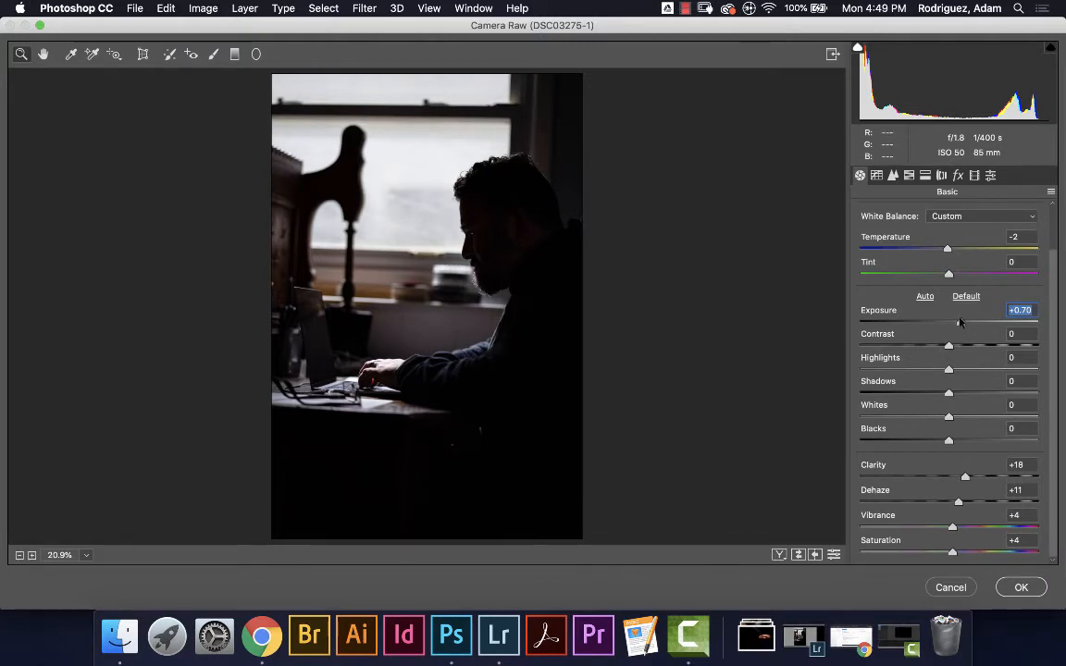
drag(960, 322, 959, 323)
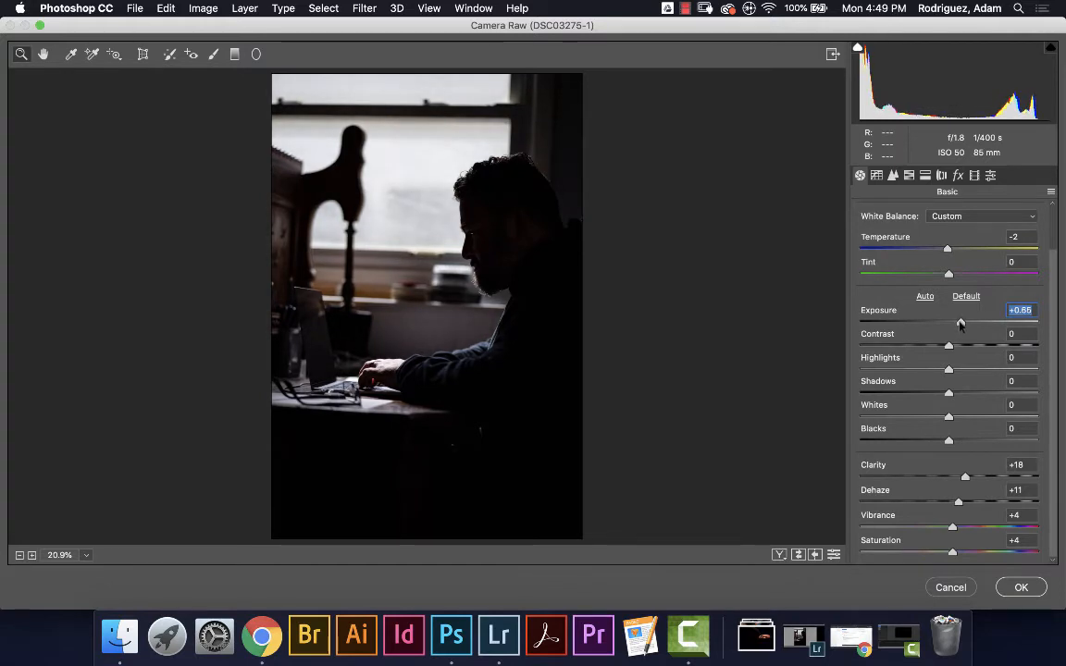
drag(960, 323, 957, 321)
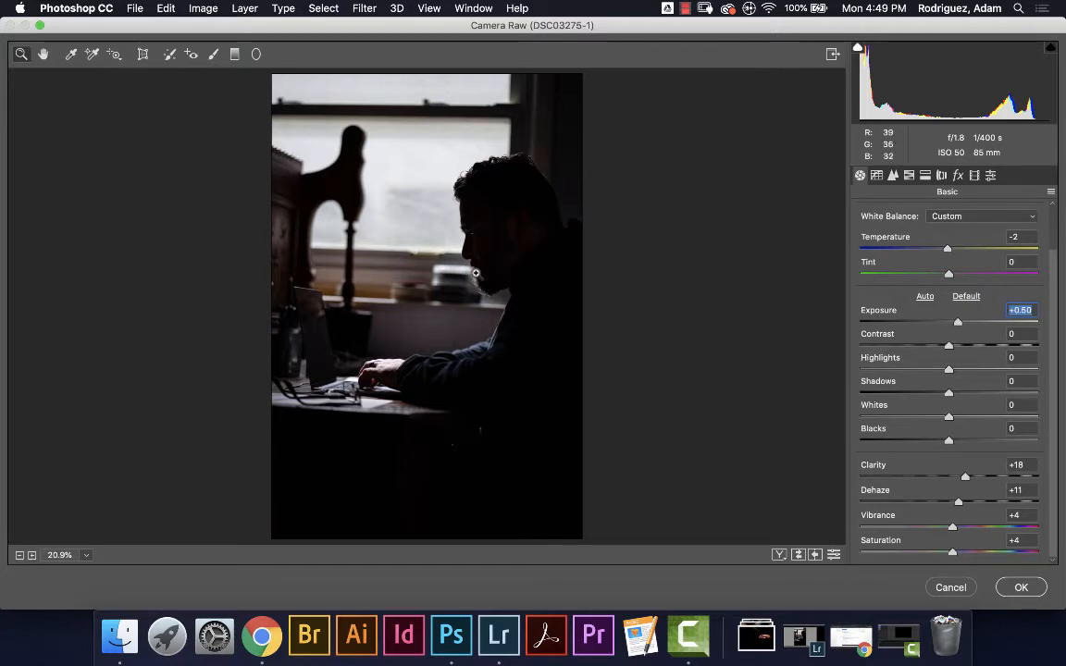
click(1021, 588)
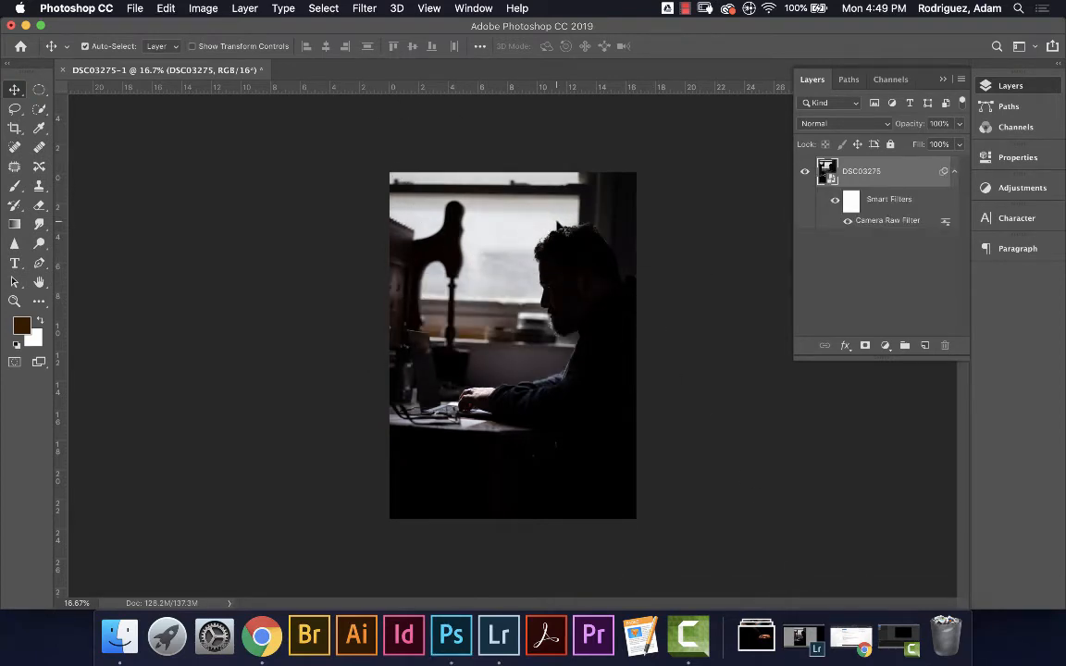
Crop the photo to a 1:1 square framing the man typing at the laptop
click(14, 129)
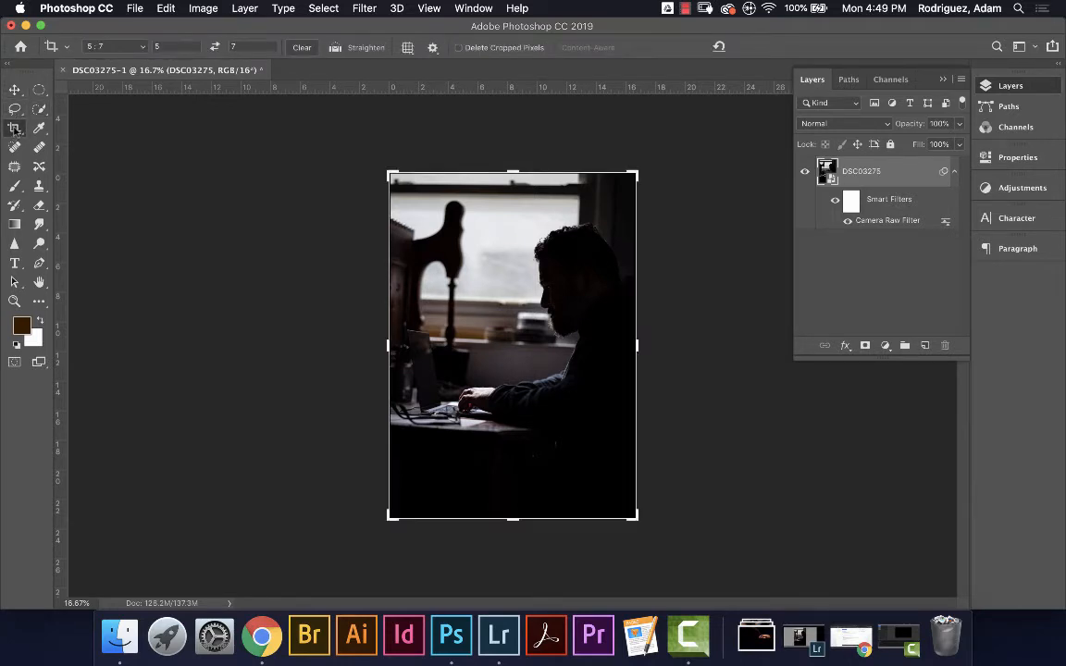
click(144, 48)
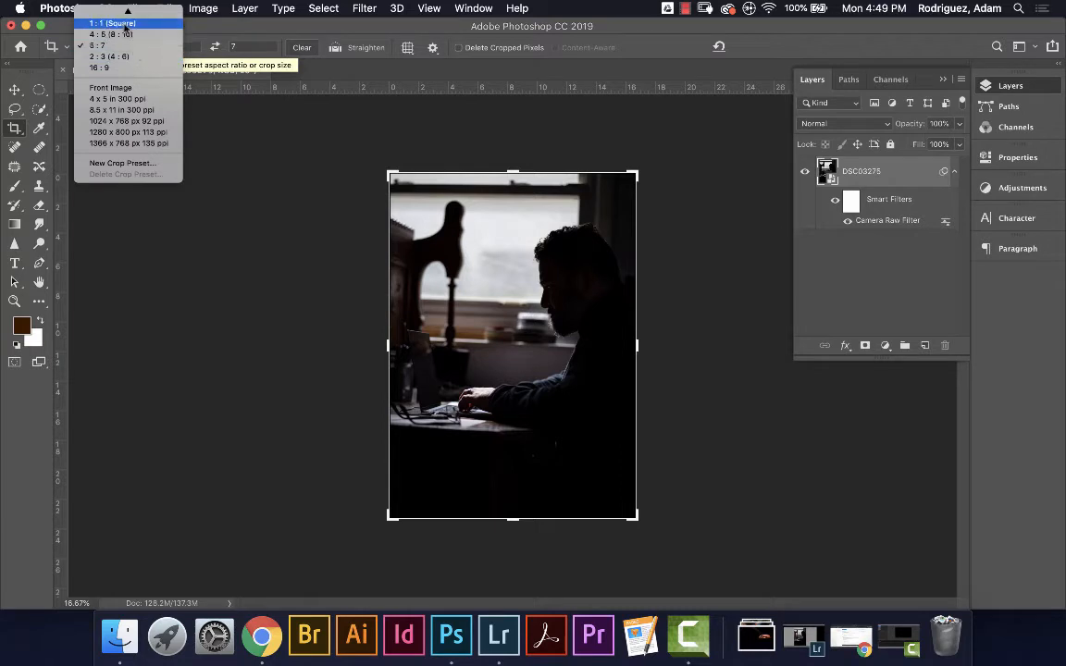
click(124, 25)
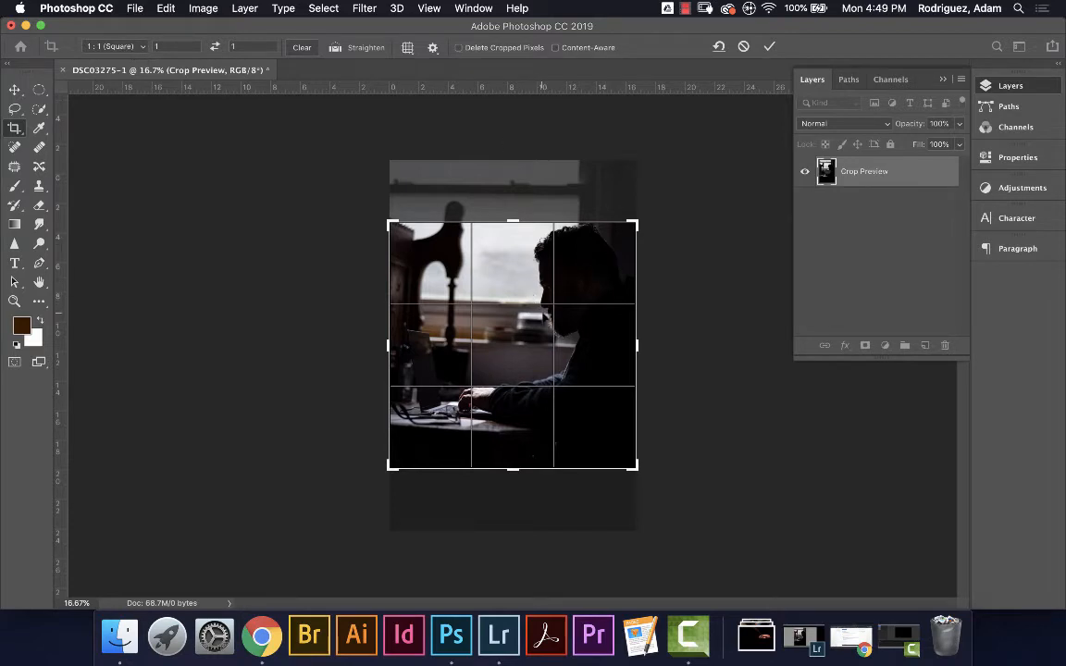
drag(536, 320, 538, 329)
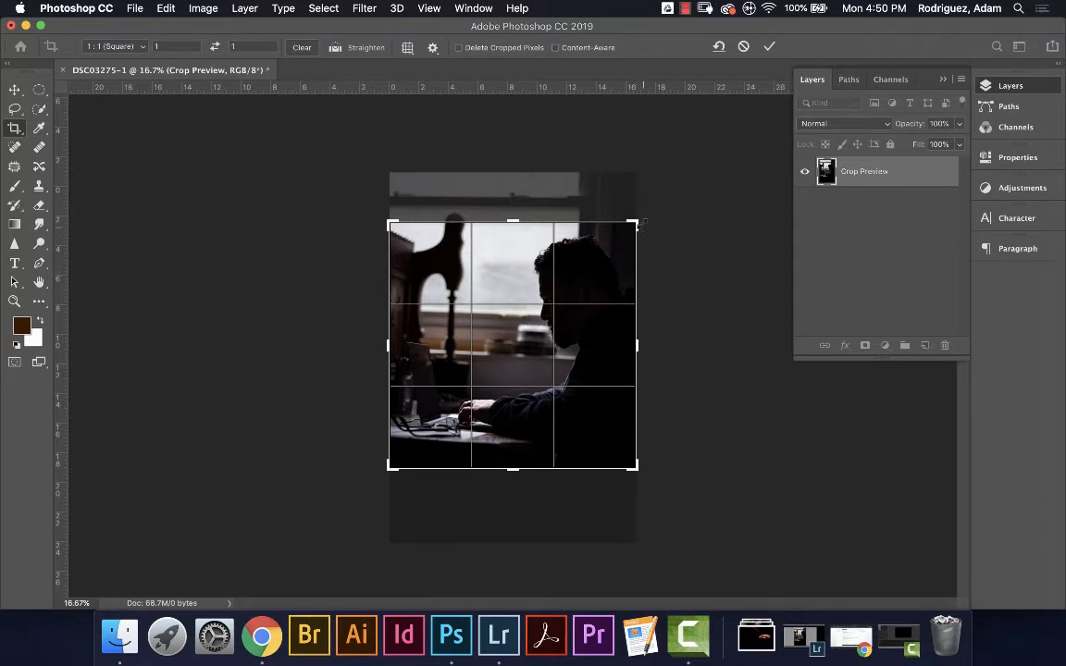
drag(635, 221, 628, 227)
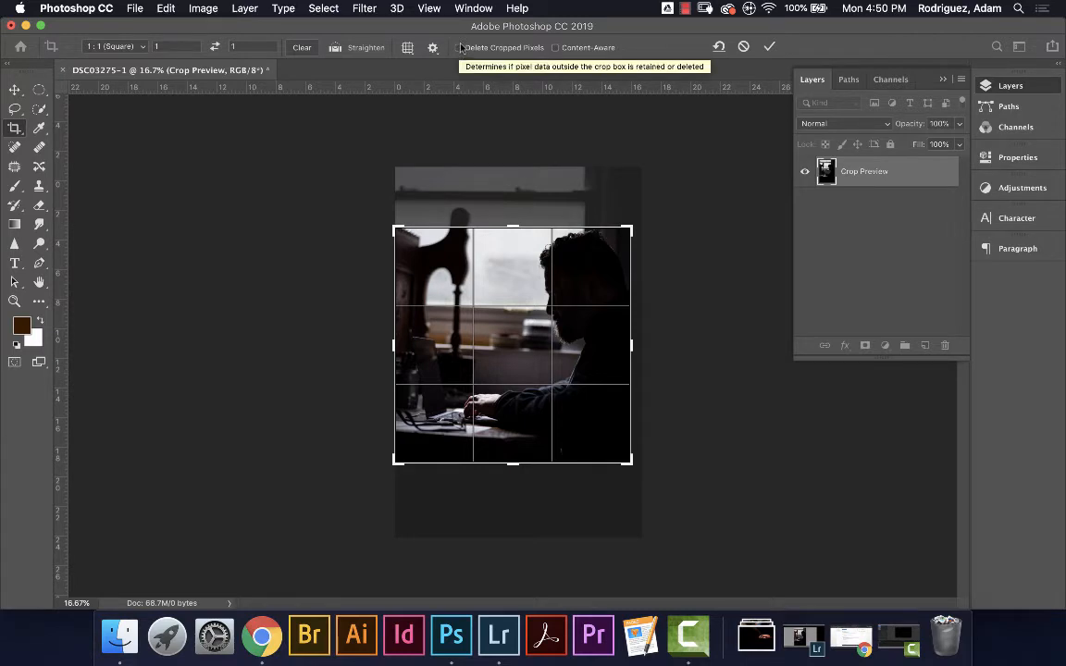
click(769, 47)
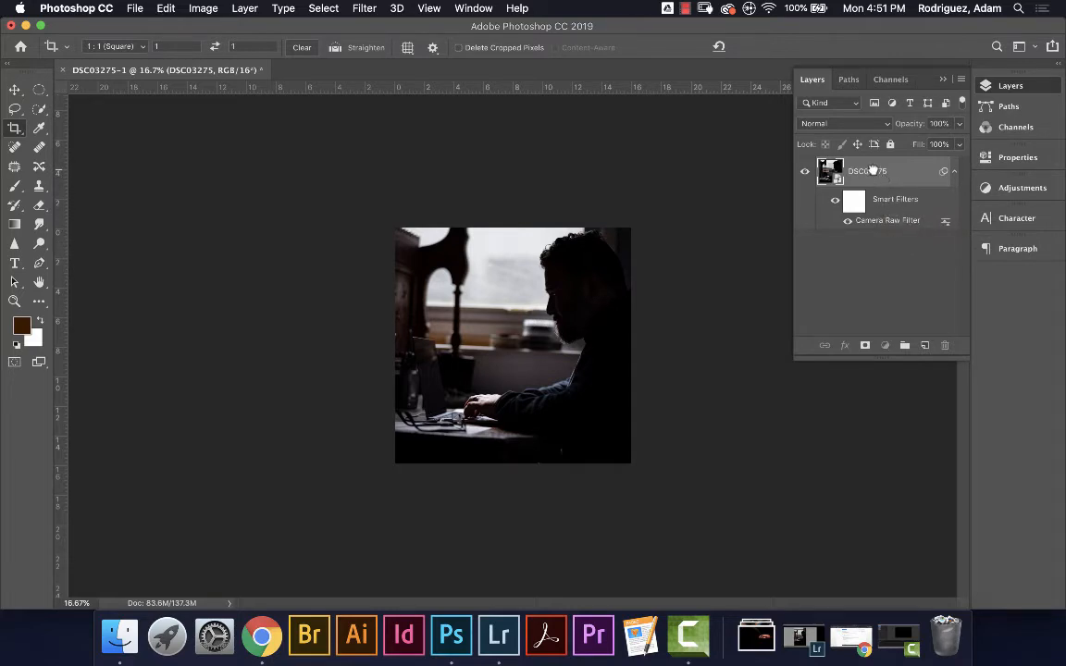
Duplicate the DSC03275 layer, rasterize the copy, and zoom in
drag(888, 181, 925, 345)
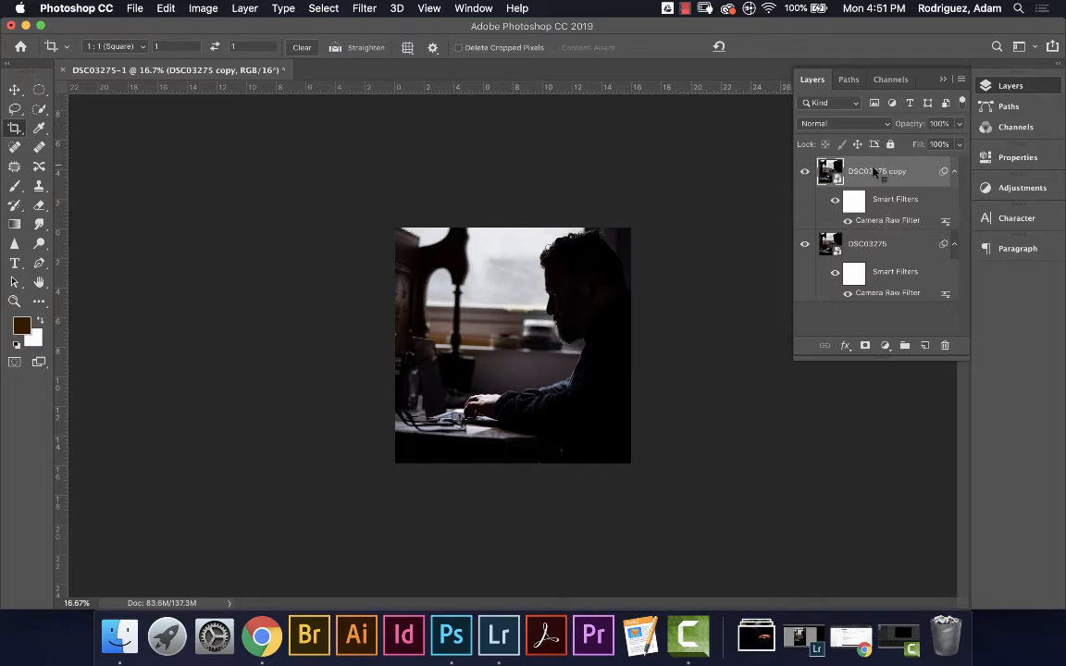
right_click(871, 174)
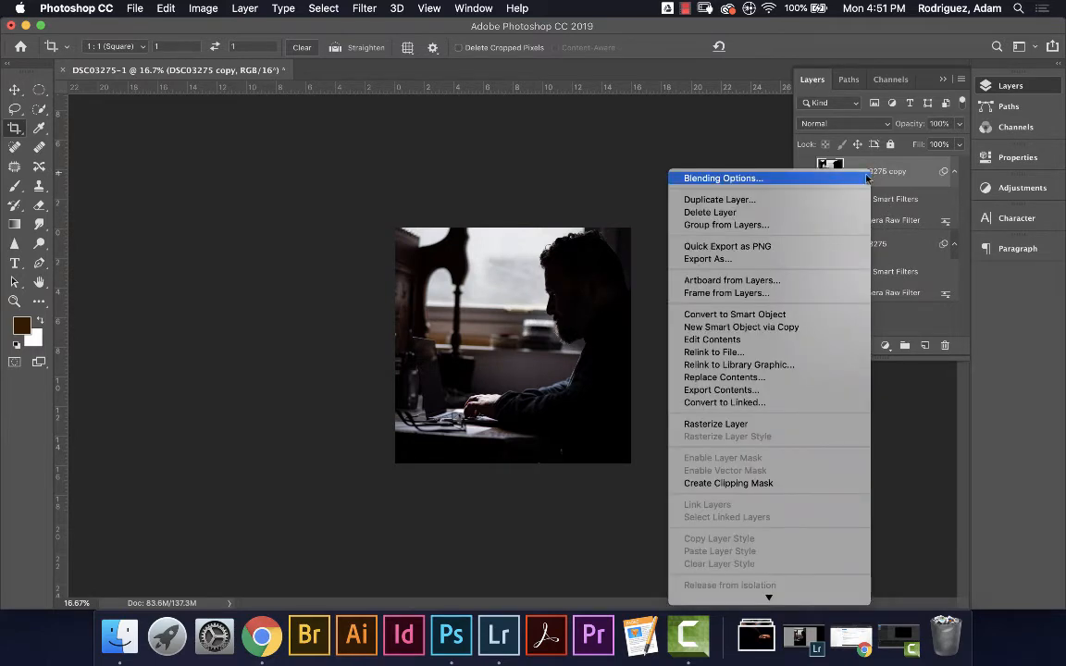
click(713, 424)
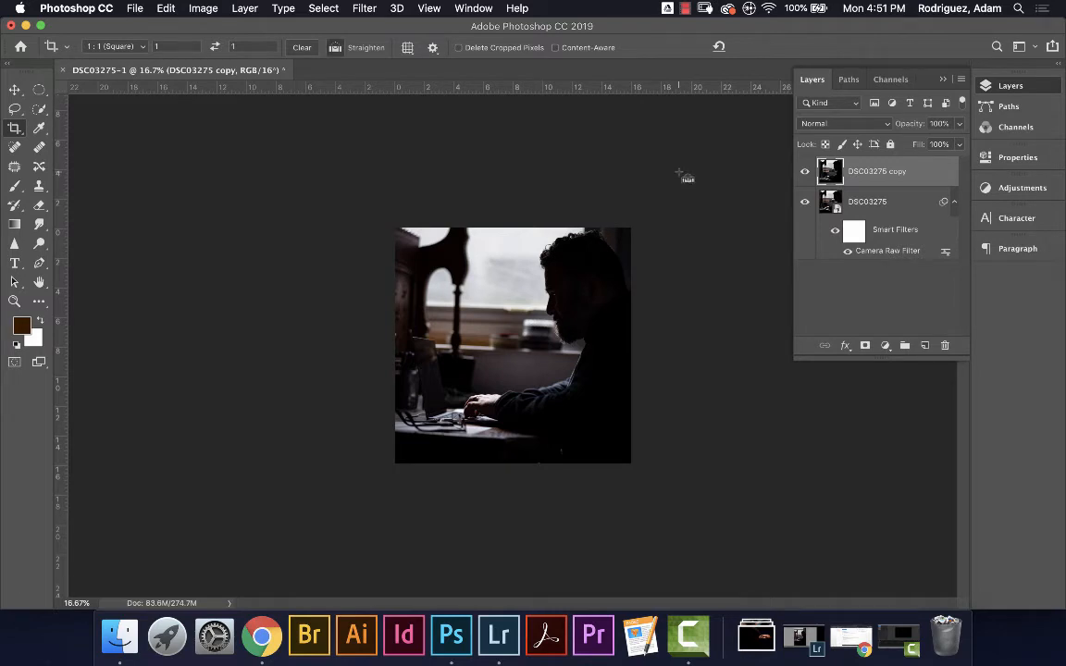
key(super+plus)
key(super+plus)
key(super+plus)
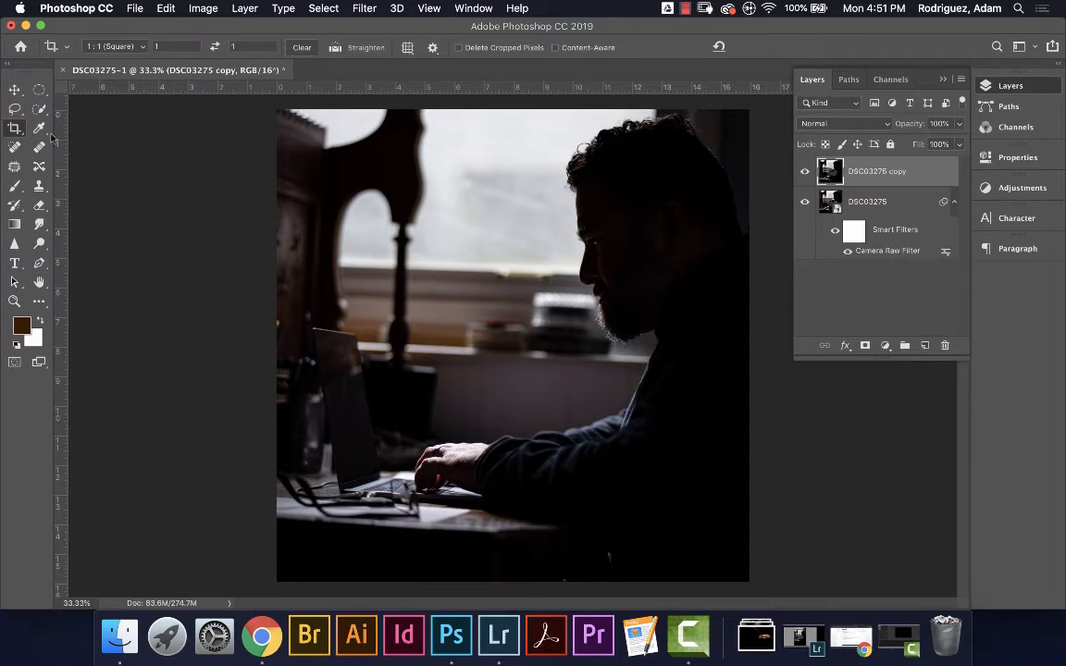
Select the Dodge tool with a 0% hardness, 284 px brush
click(40, 244)
right_click(35, 245)
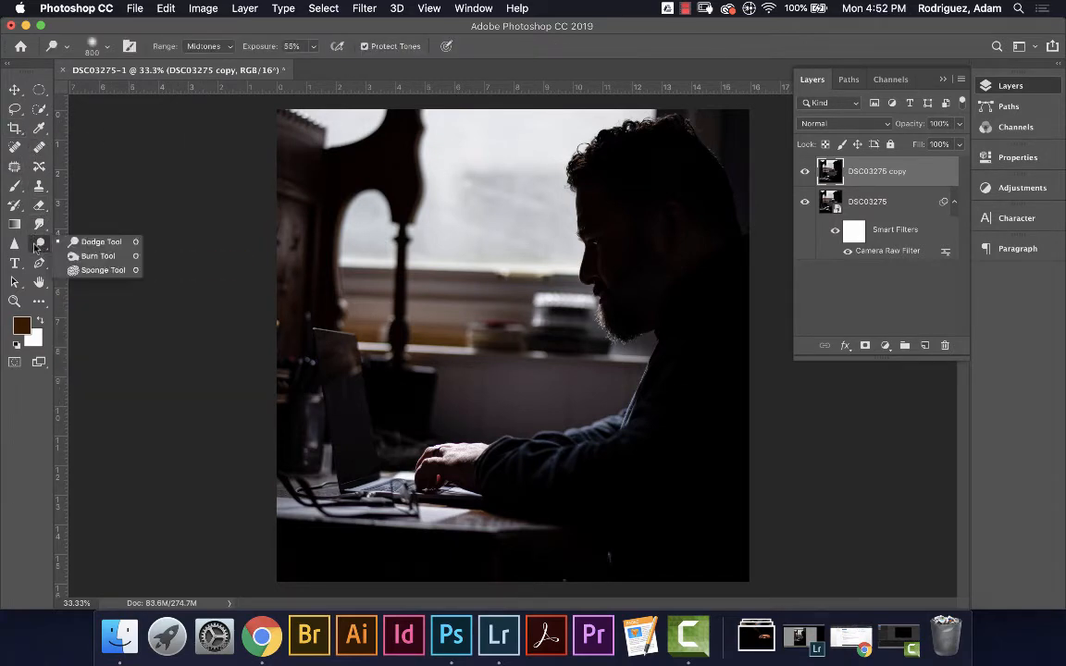
click(89, 243)
click(107, 46)
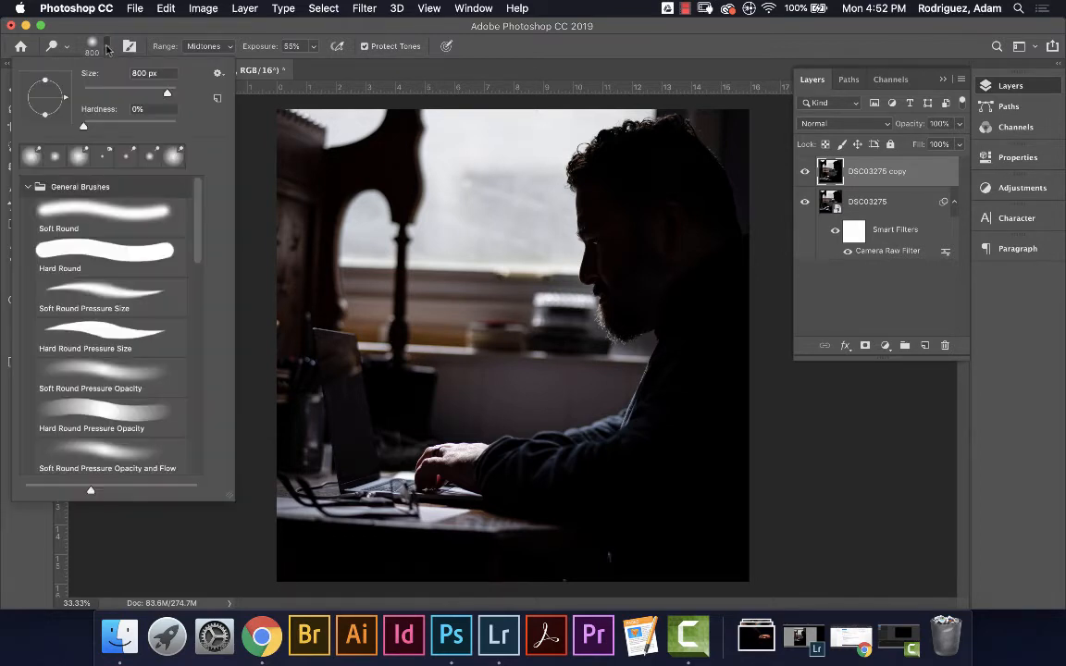
click(84, 127)
mouse_move(167, 94)
mouse_down()
mouse_move(146, 93)
mouse_move(157, 95)
mouse_up()
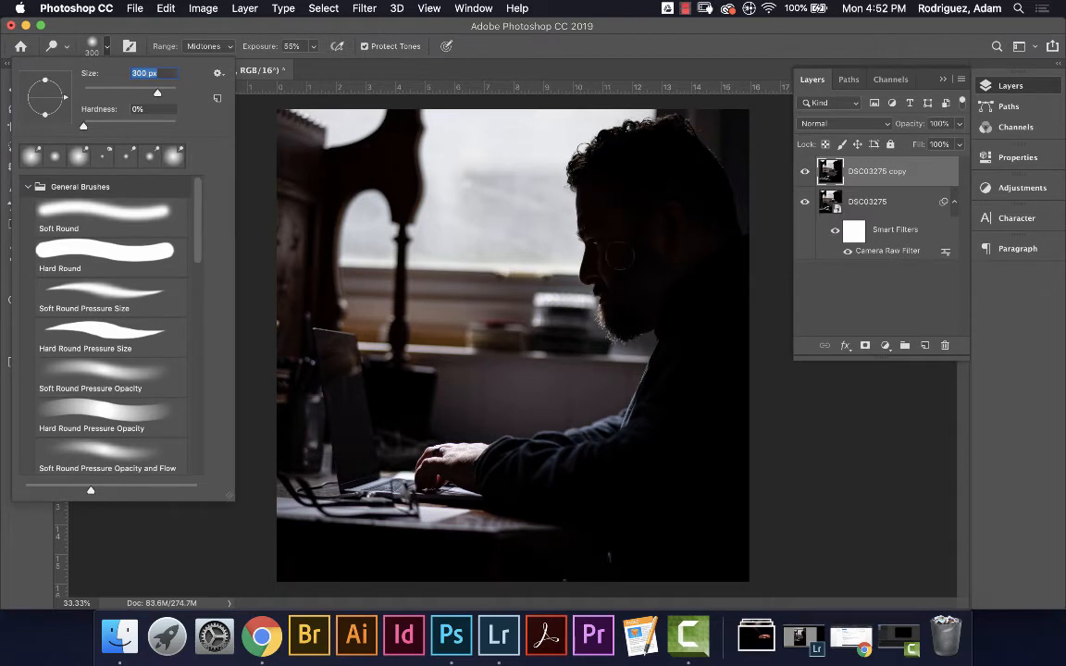
click(312, 32)
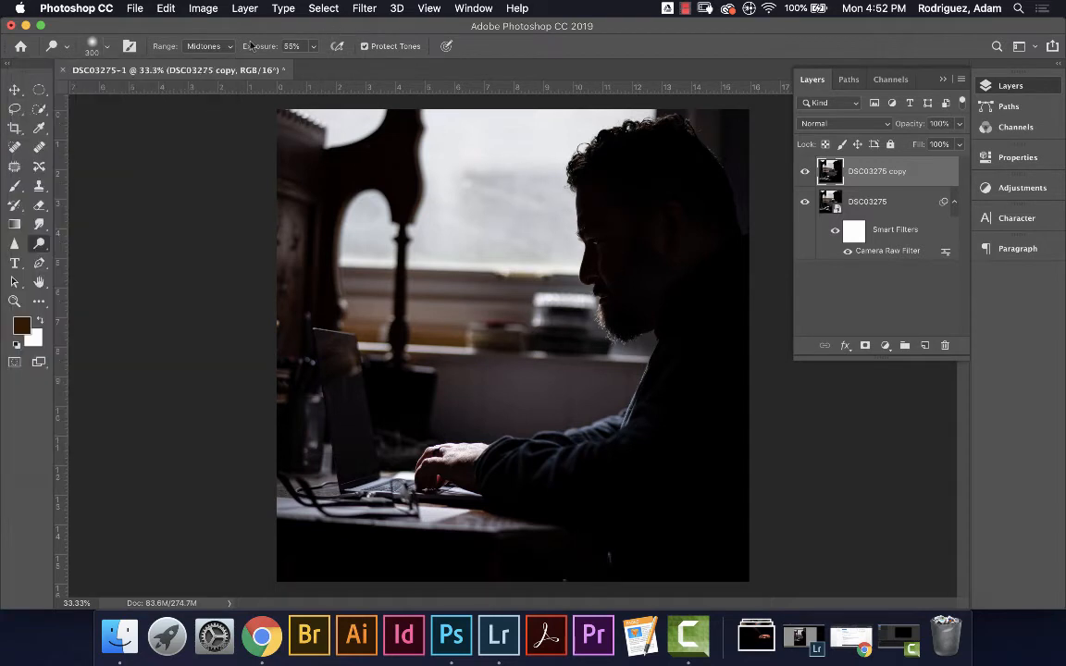
Set dodge exposure to 21%, shrink the brush to 175 px, and zoom to 50%
click(314, 48)
drag(291, 67, 286, 66)
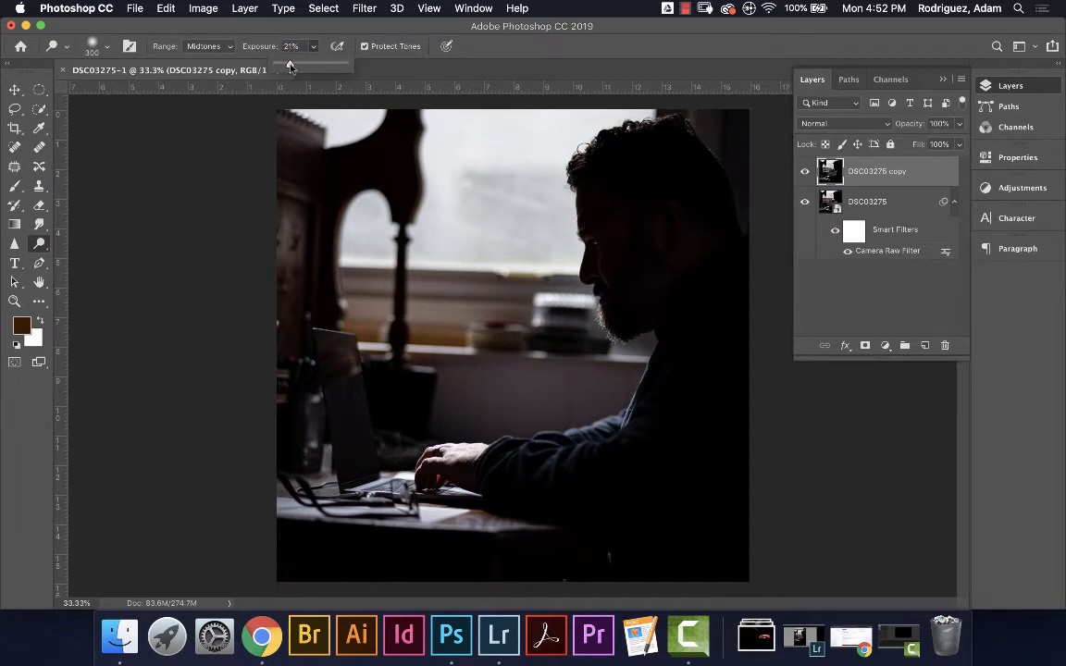
click(320, 32)
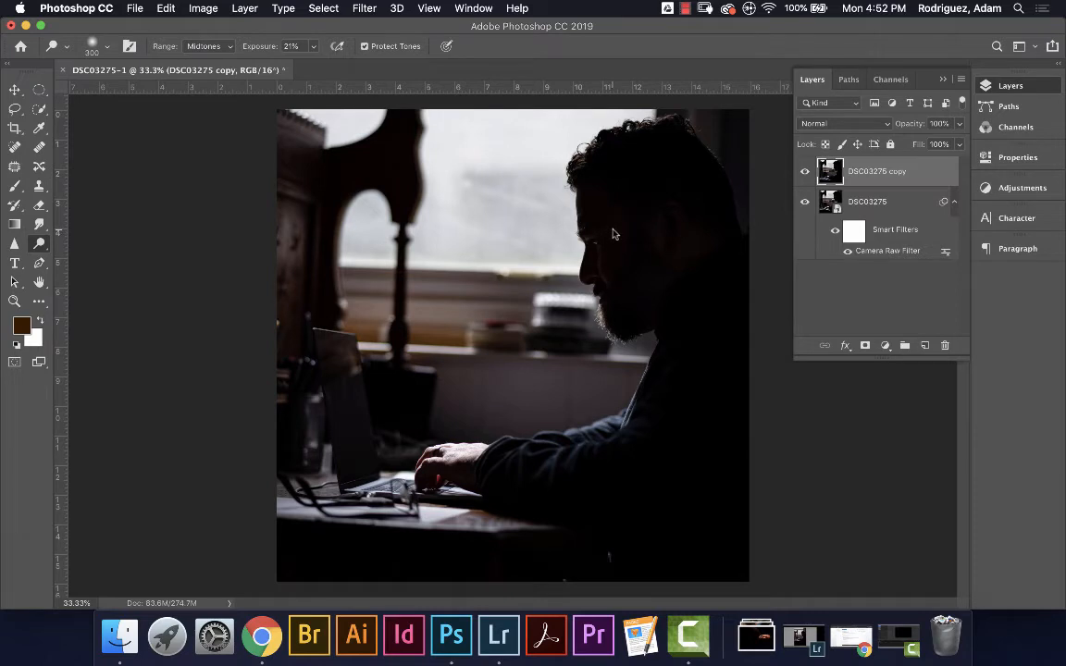
key(bracketleft)
key(super+equal)
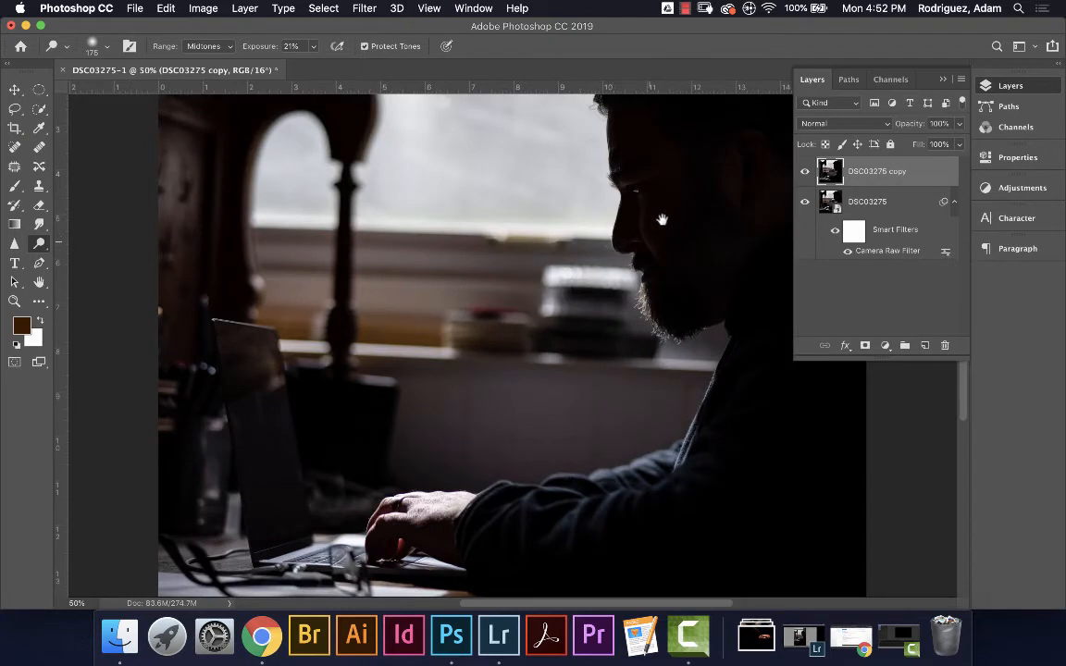
Center the man's face and toggle the dodged copy layer off and on to compare
drag(662, 220, 558, 267)
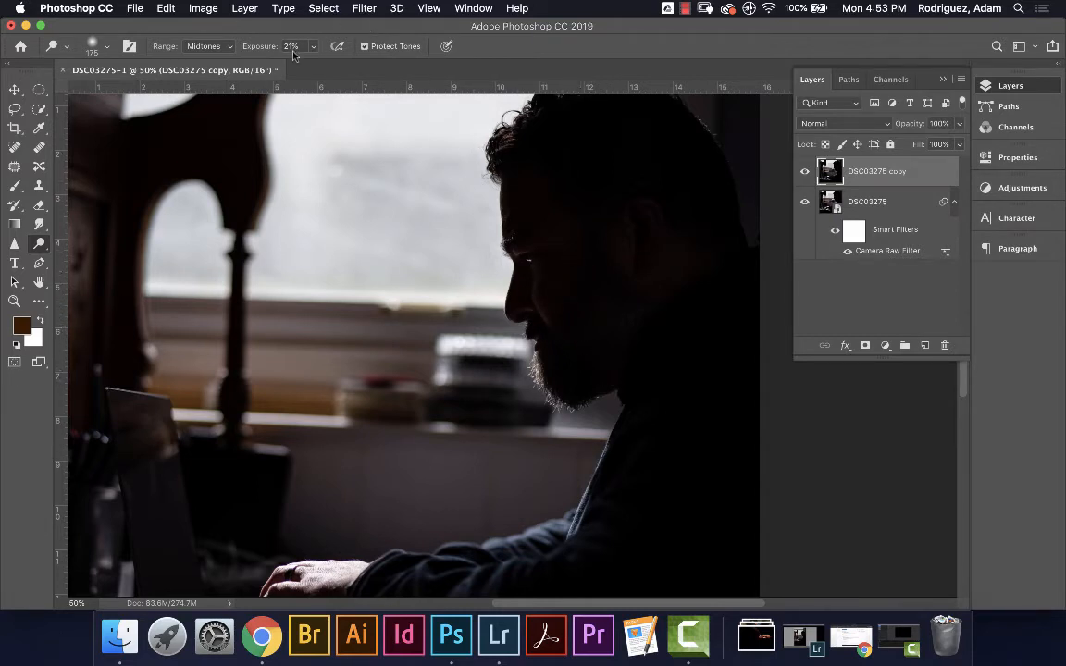
click(805, 174)
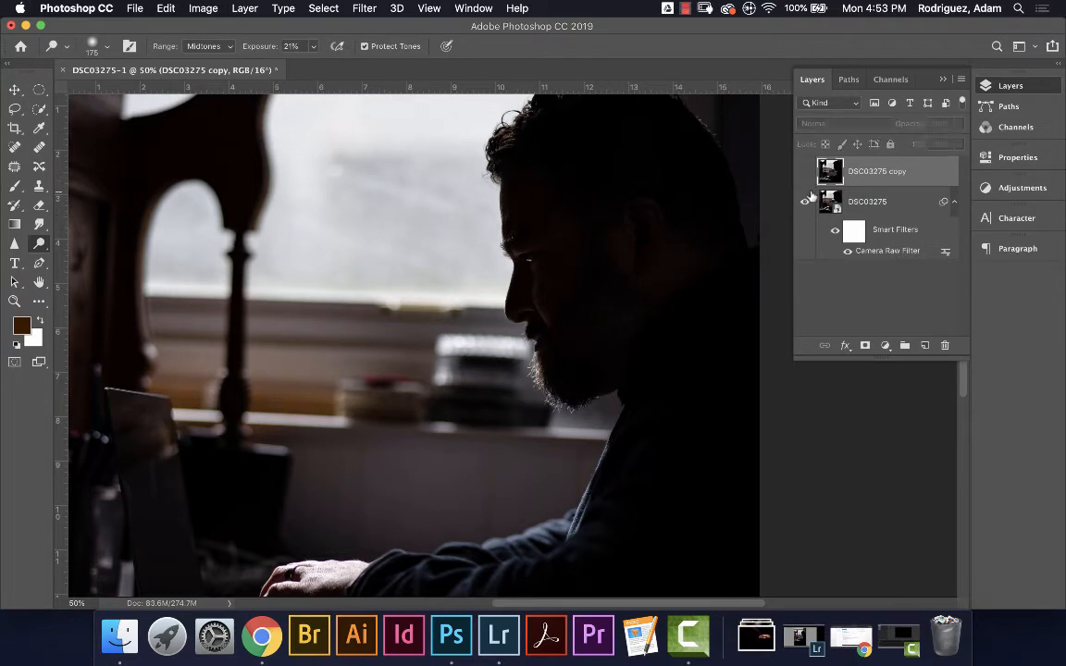
click(805, 173)
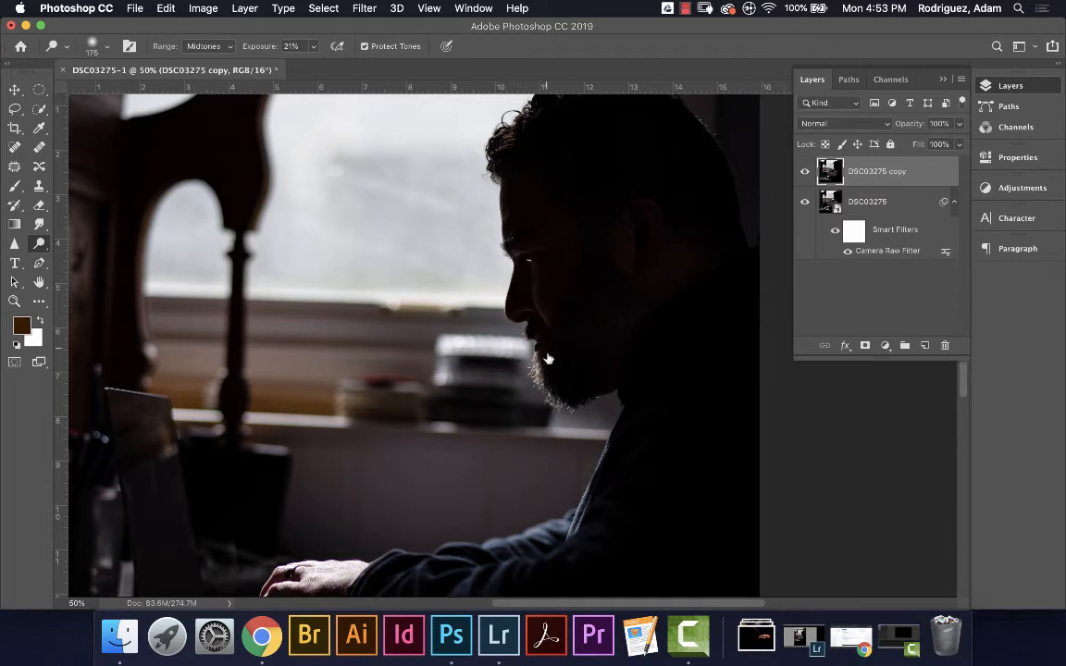
click(805, 173)
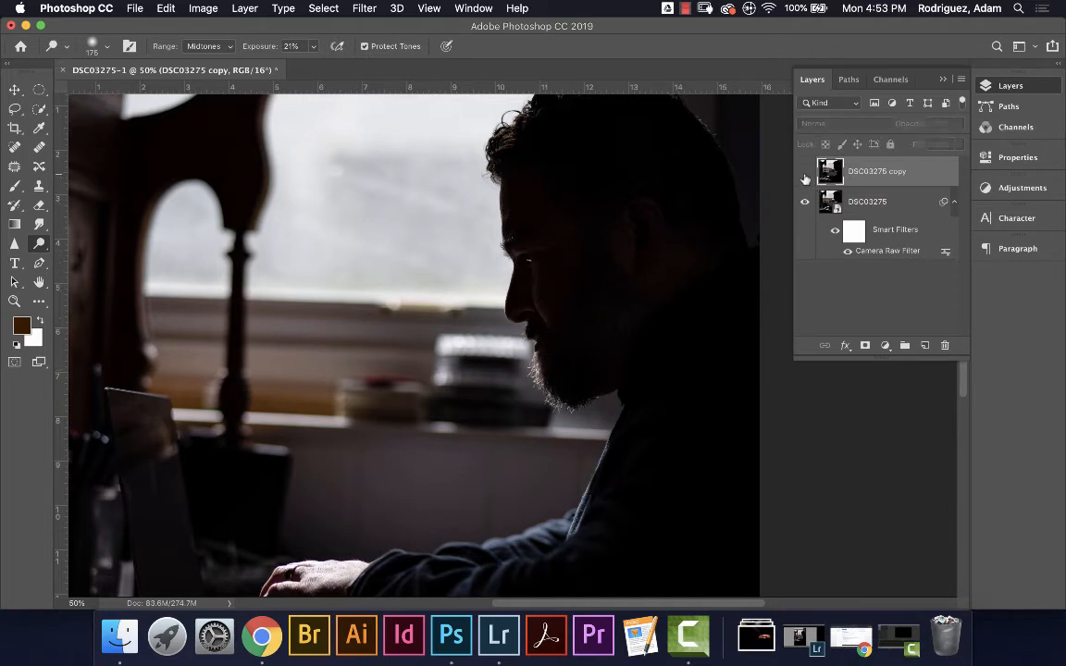
click(805, 173)
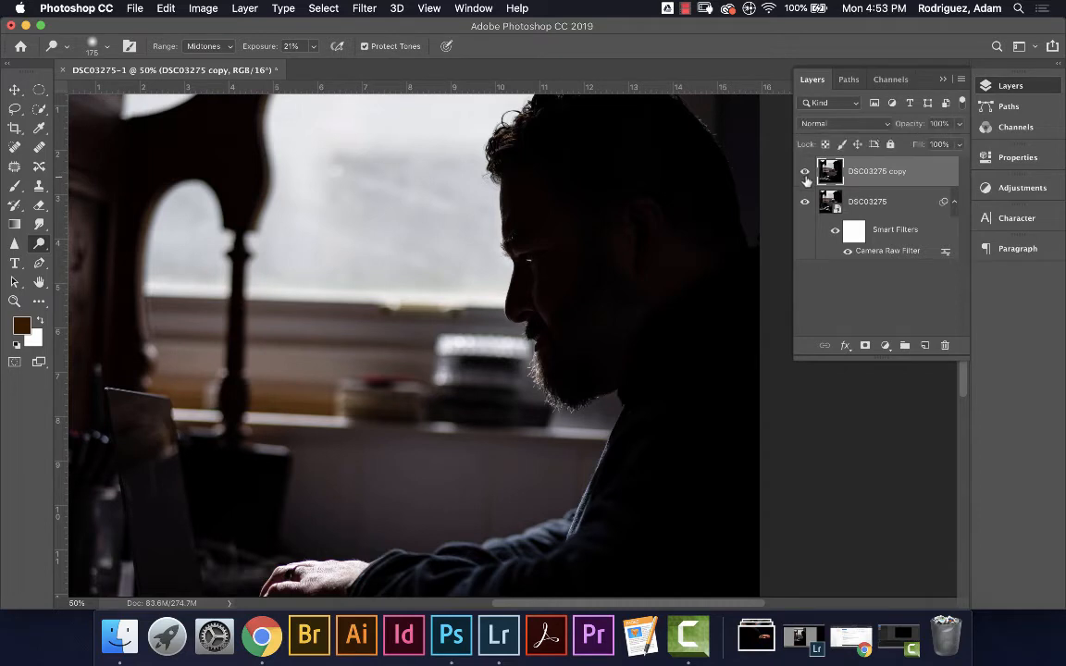
click(805, 174)
click(805, 174)
Switch to the Burn tool with a 300 px, 0% hardness brush at 30% exposure
drag(39, 246, 87, 233)
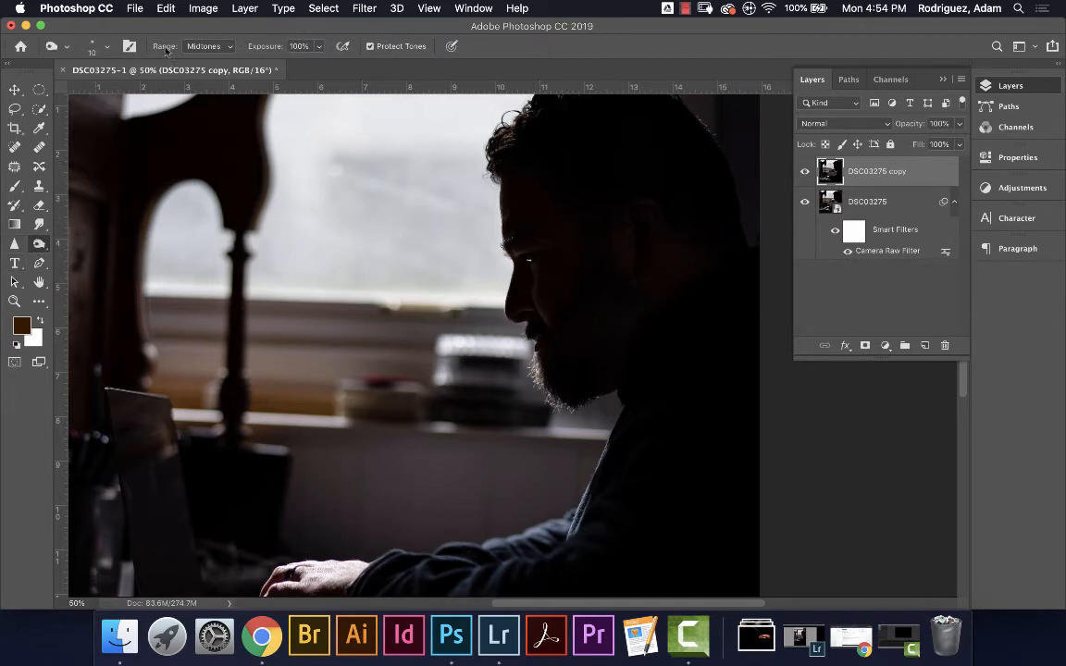
click(105, 48)
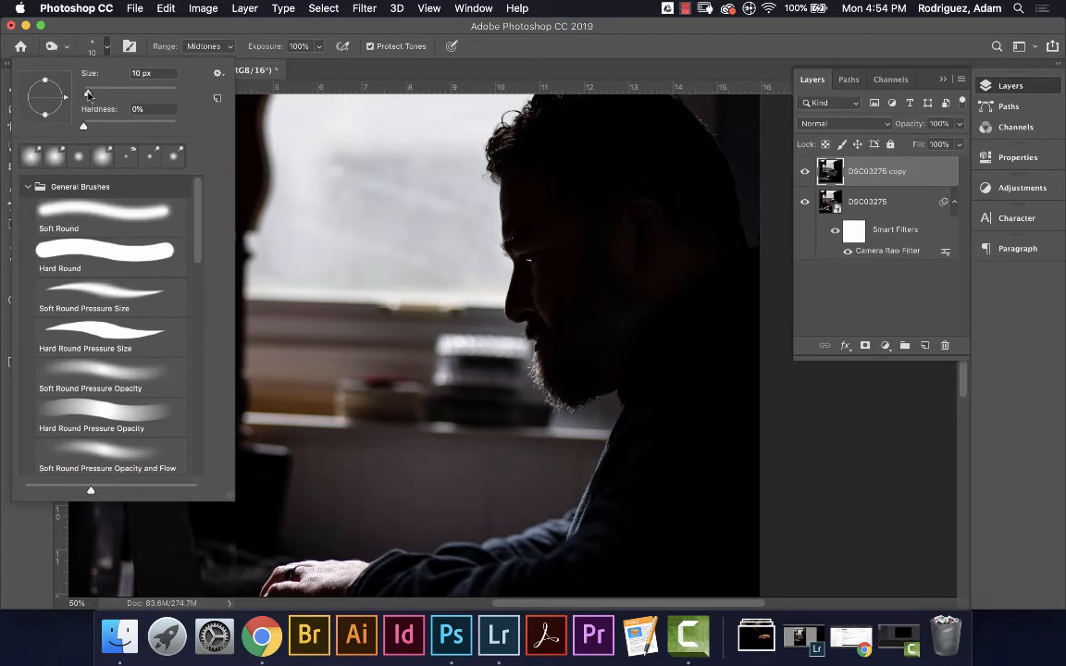
mouse_move(88, 95)
mouse_down()
mouse_move(117, 96)
mouse_move(159, 129)
mouse_up()
drag(83, 130, 79, 134)
click(318, 46)
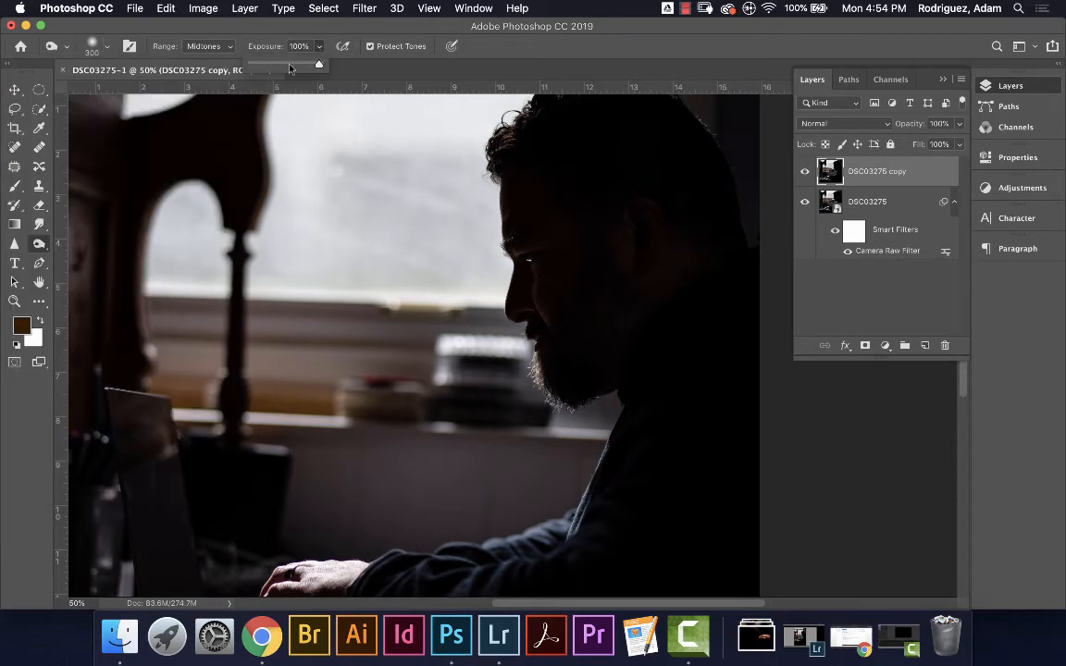
drag(289, 65, 271, 65)
click(680, 138)
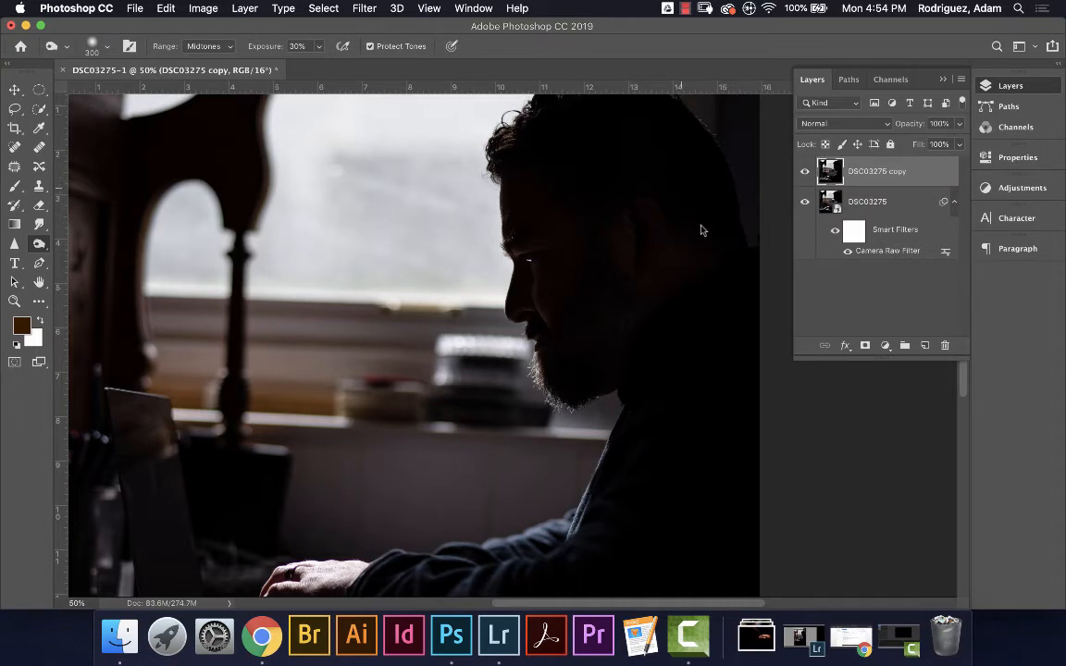
click(805, 172)
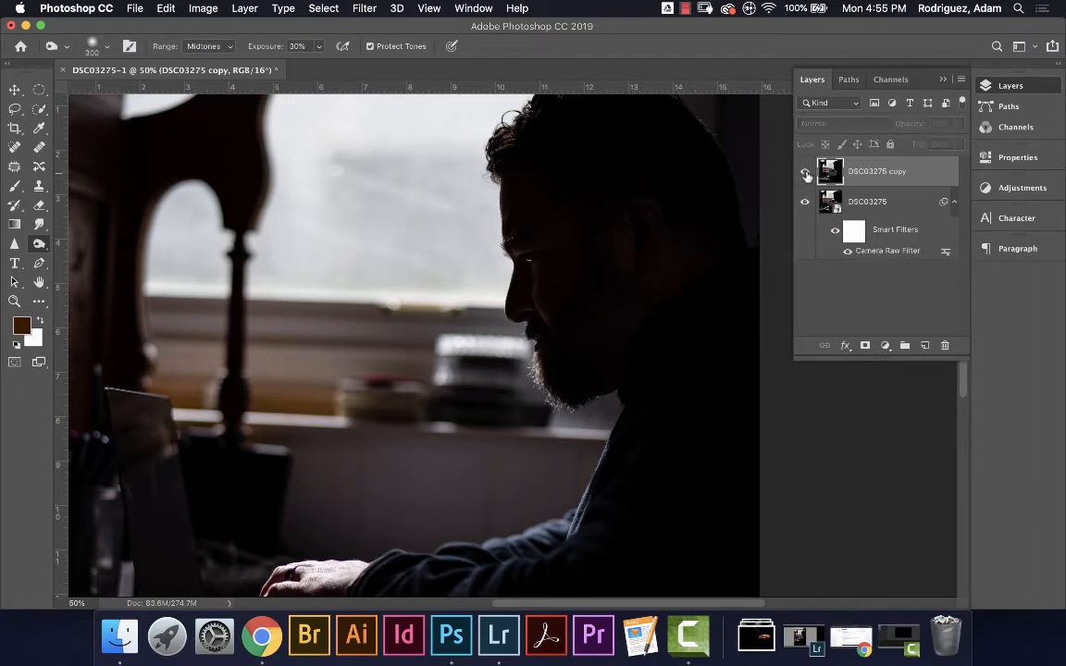
click(805, 172)
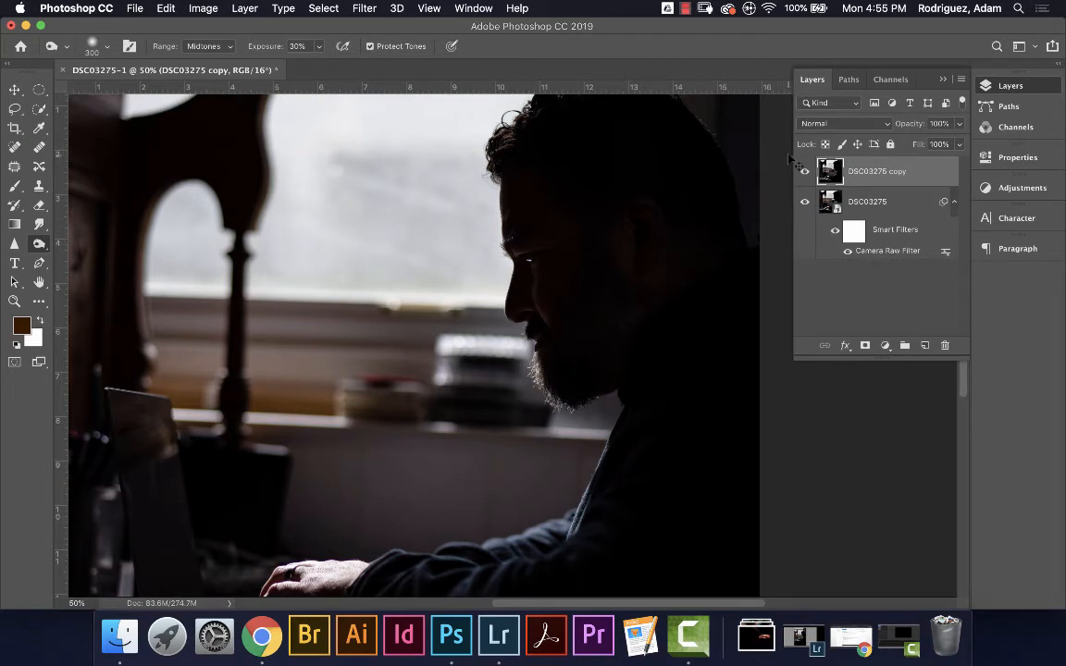
Zoom out to 33.33% and toggle the DSC03275 copy layer's visibility to compare it with the original
key(super+minus)
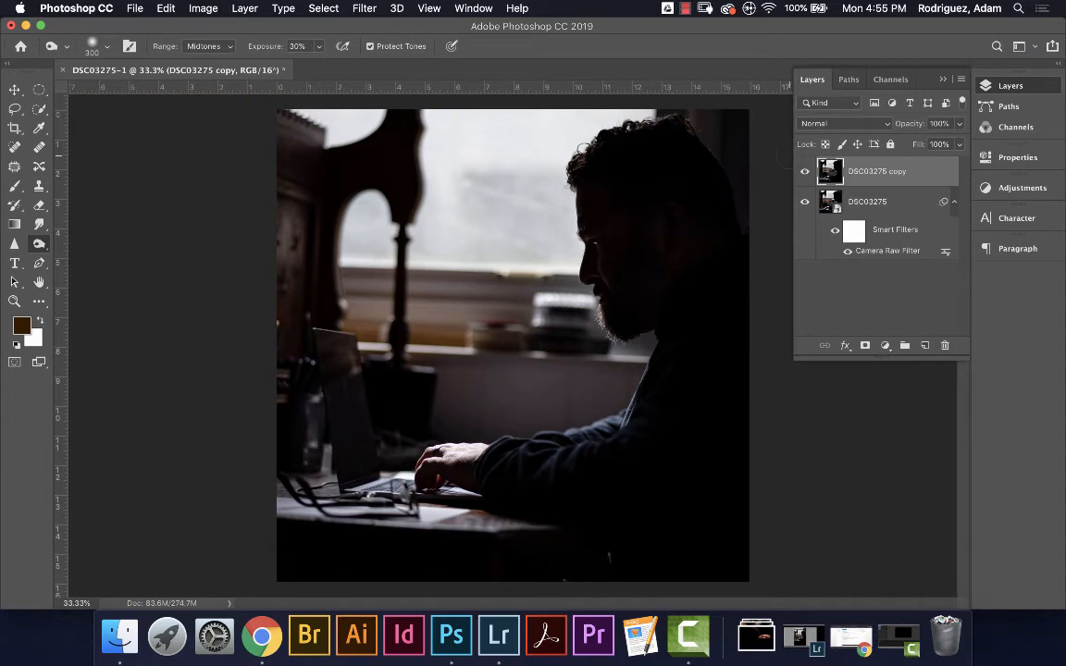
click(804, 171)
click(805, 172)
click(805, 173)
click(805, 174)
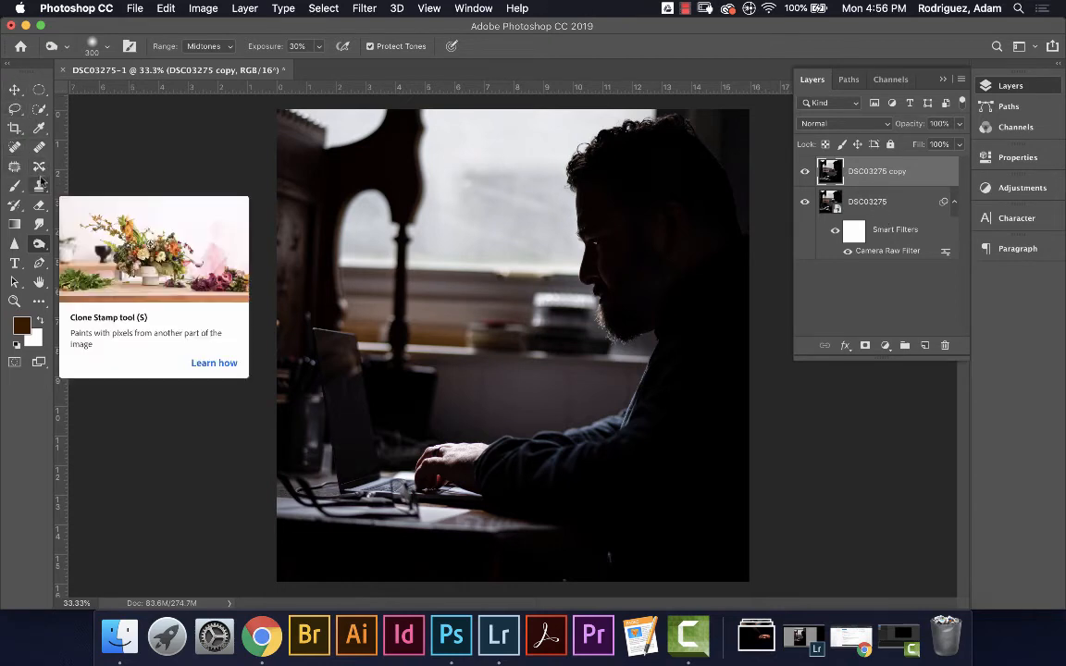
With the Horizontal Type tool, click near the photo's bottom to create the empty type layer Layer 1
click(13, 263)
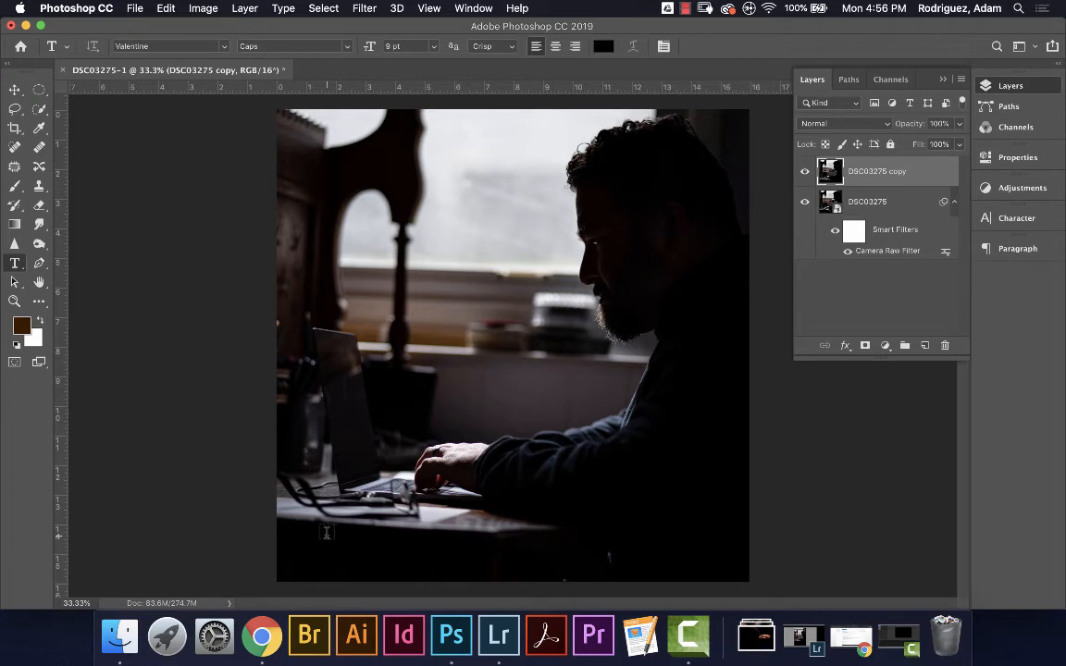
click(326, 540)
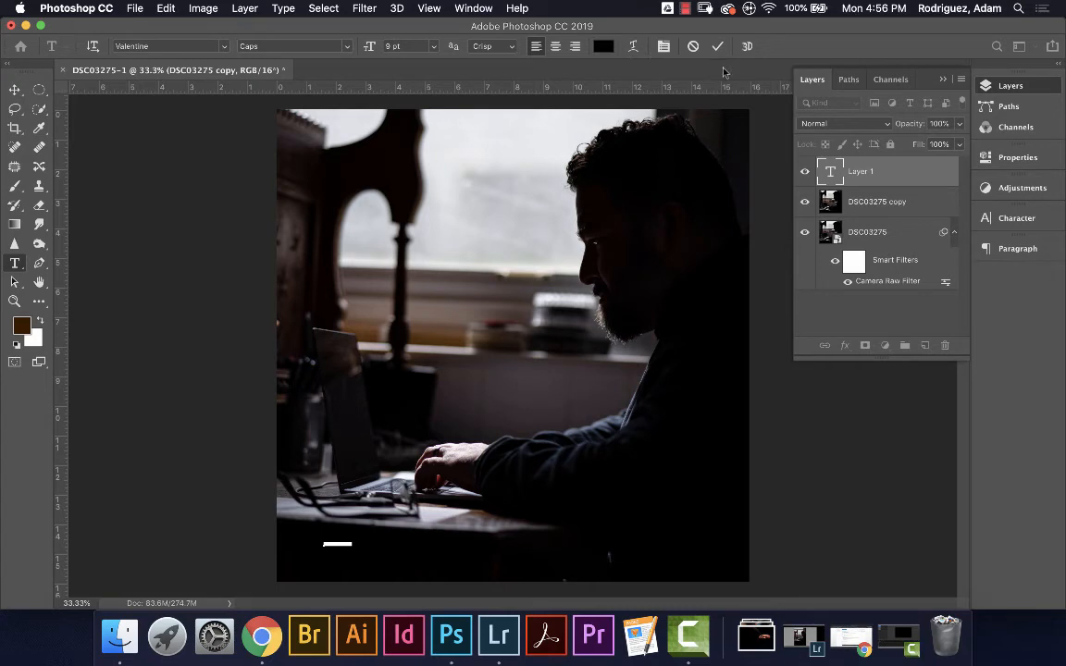
In the Character panel, change the font to Photograph Signature Regular
click(1015, 219)
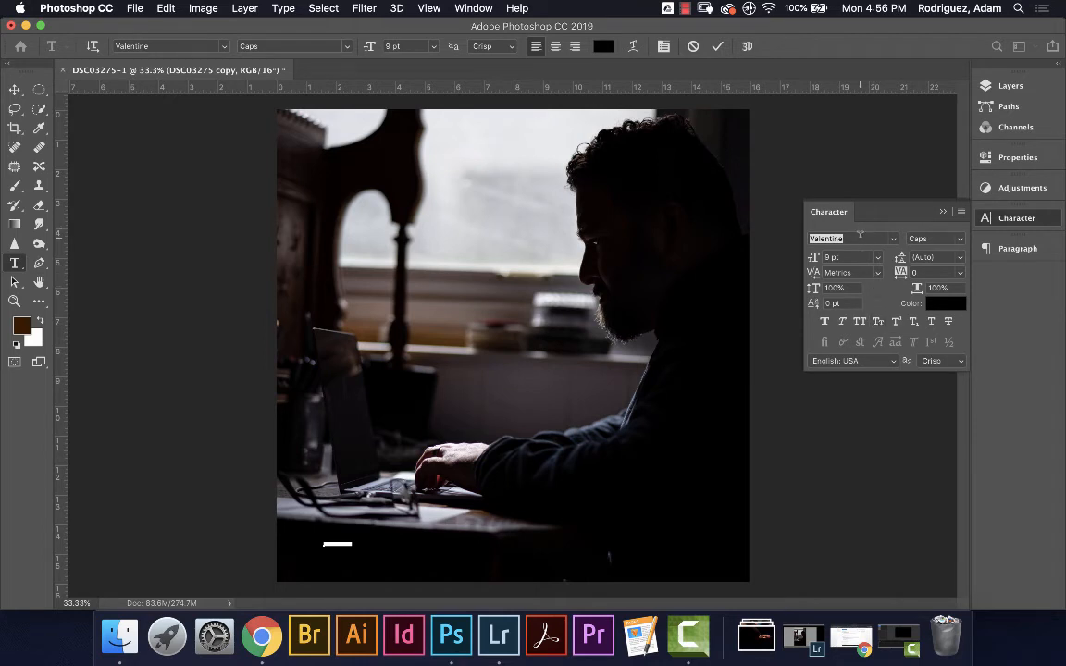
click(859, 238)
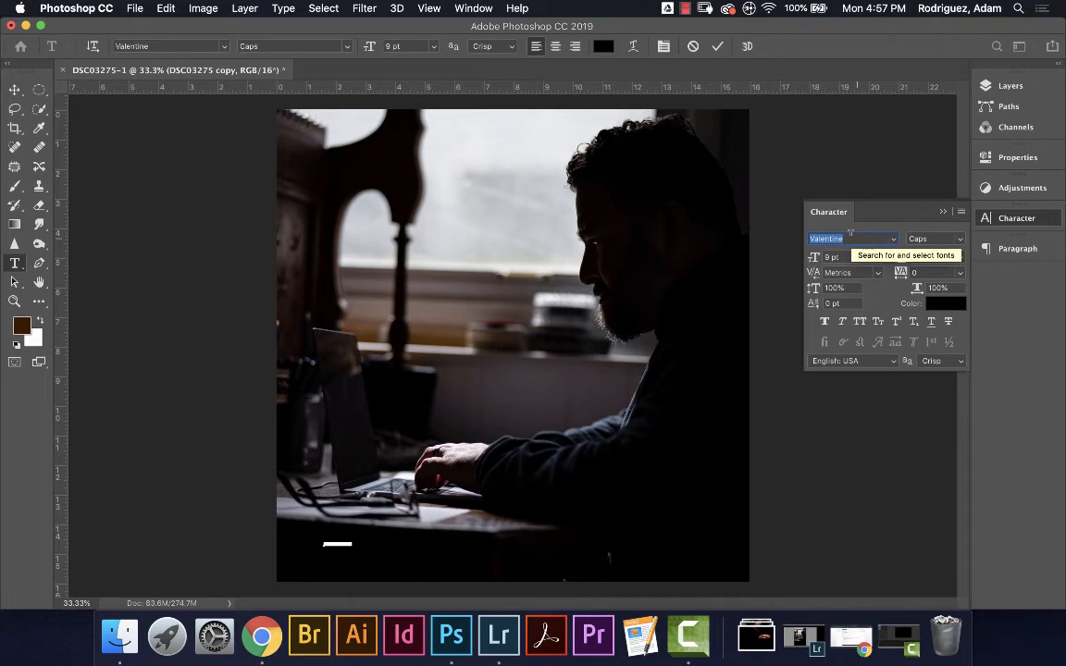
click(865, 236)
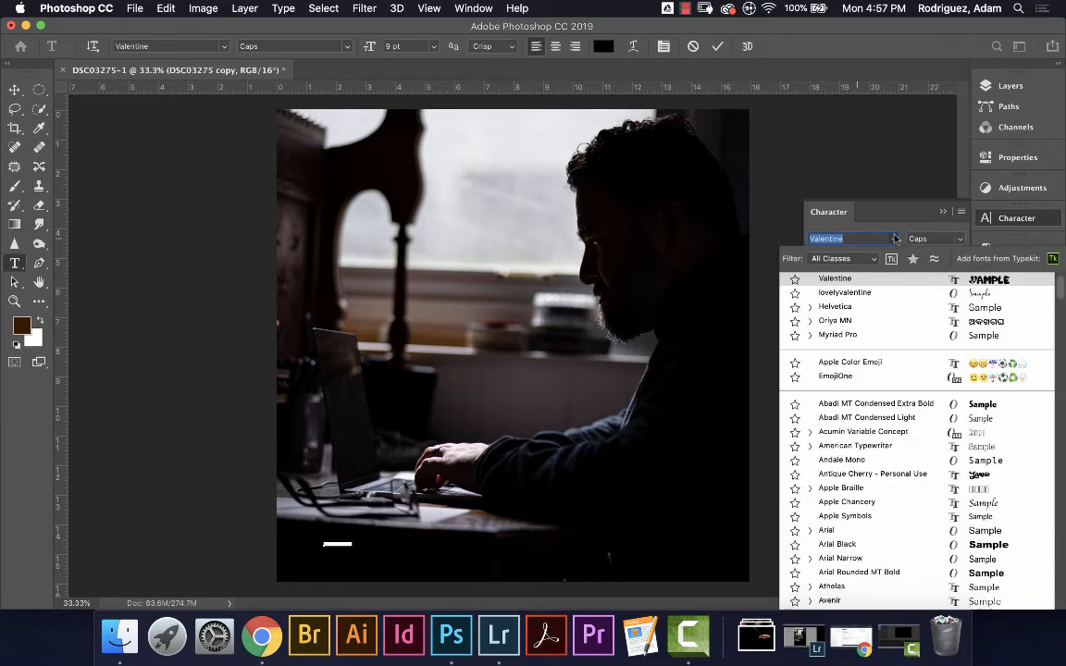
scroll(875, 413, down, 5)
scroll(876, 413, up, 5)
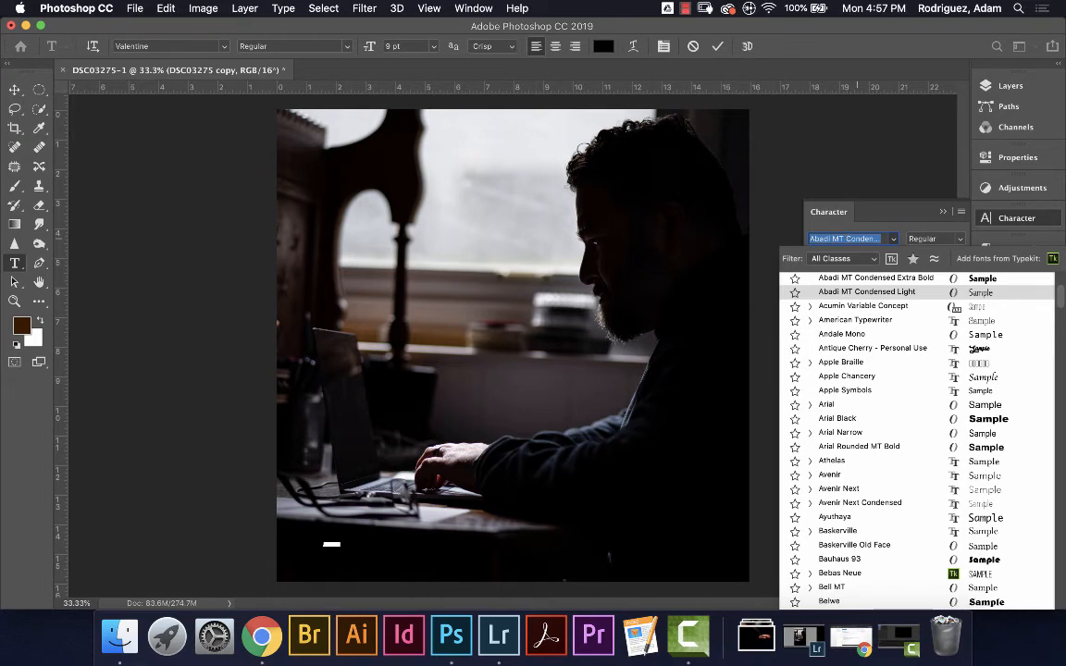
text(Photograph Signa)
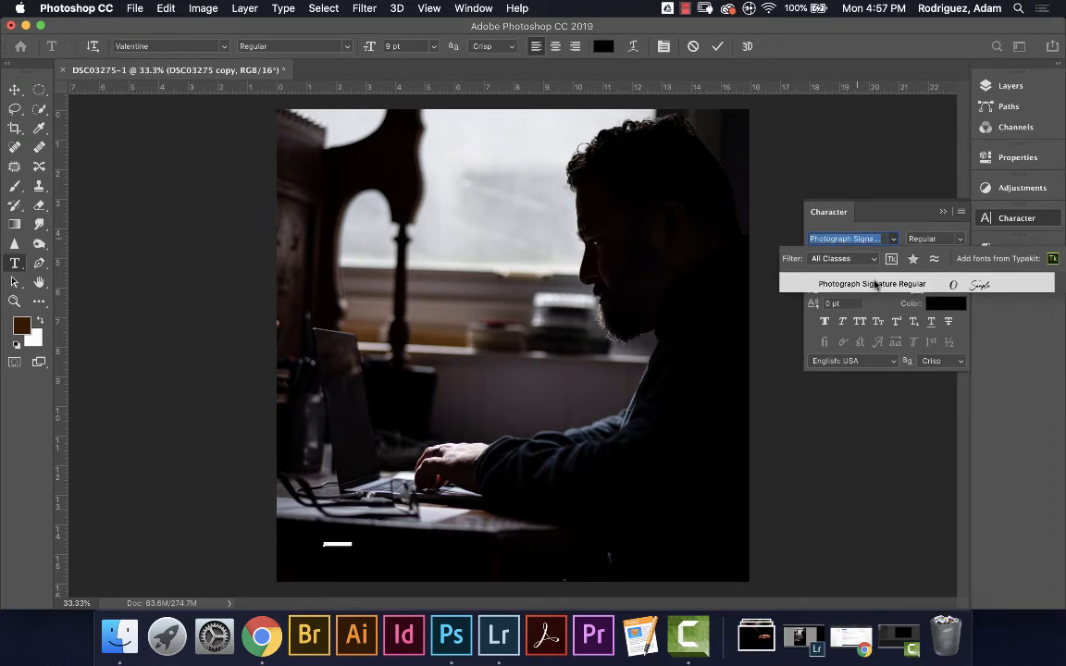
click(809, 282)
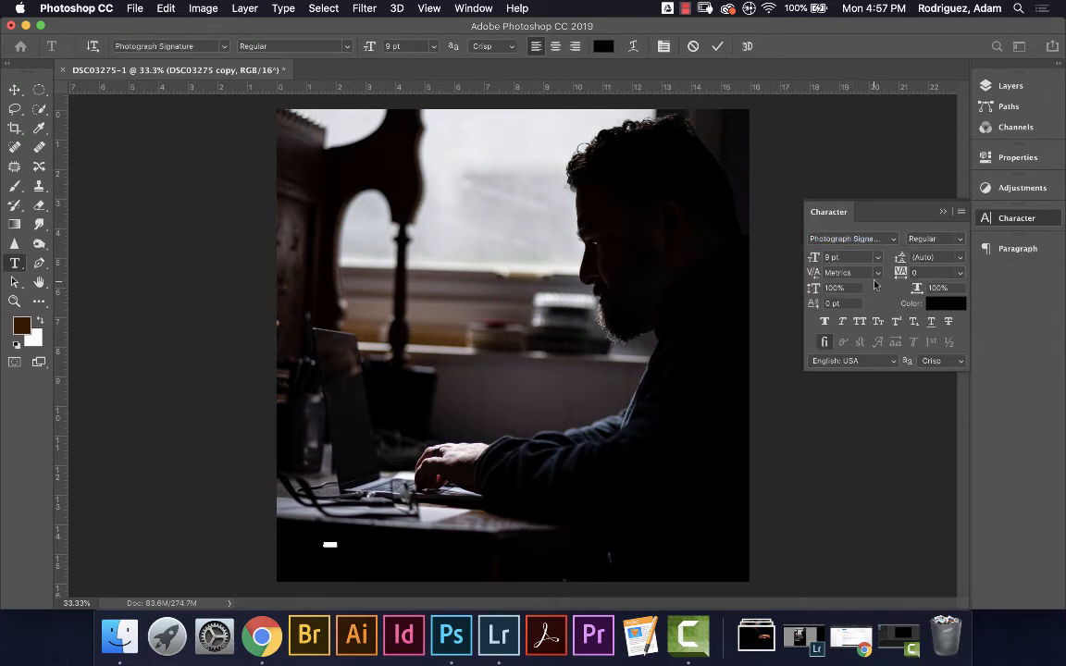
Set the type size to 72 pt, clear the placeholder text, and bring back the Layers list
click(878, 258)
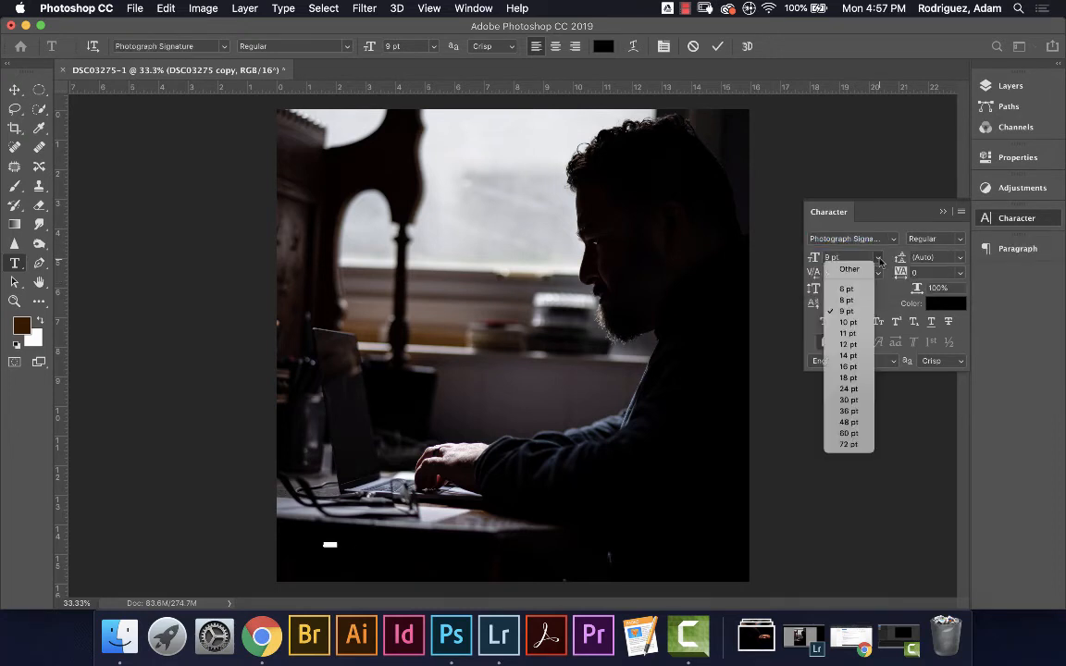
click(849, 444)
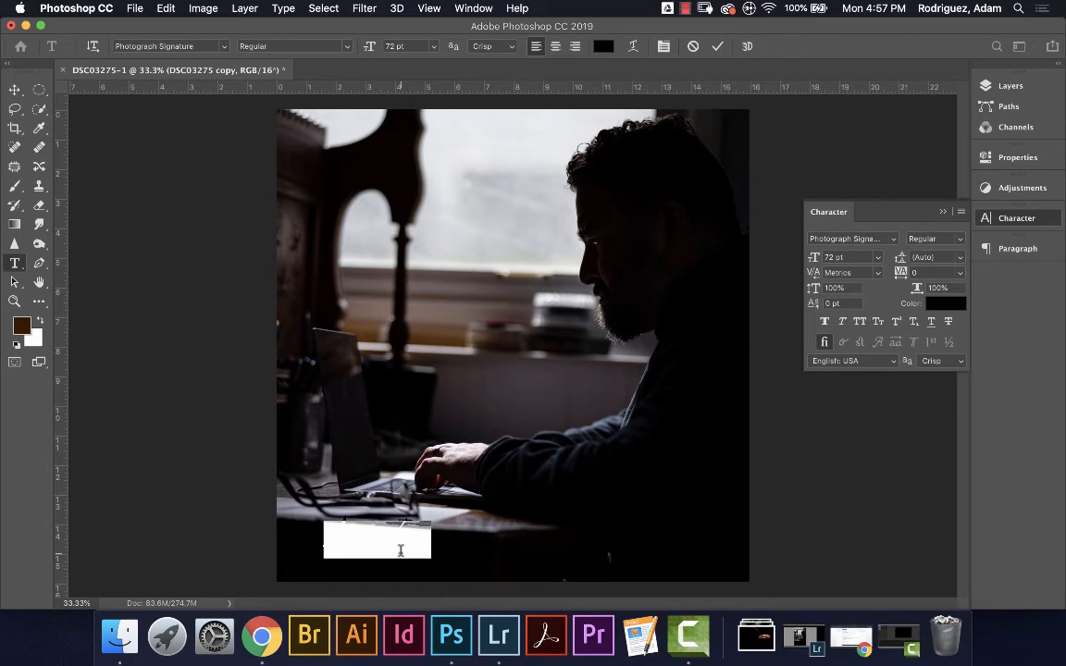
key(BackSpace)
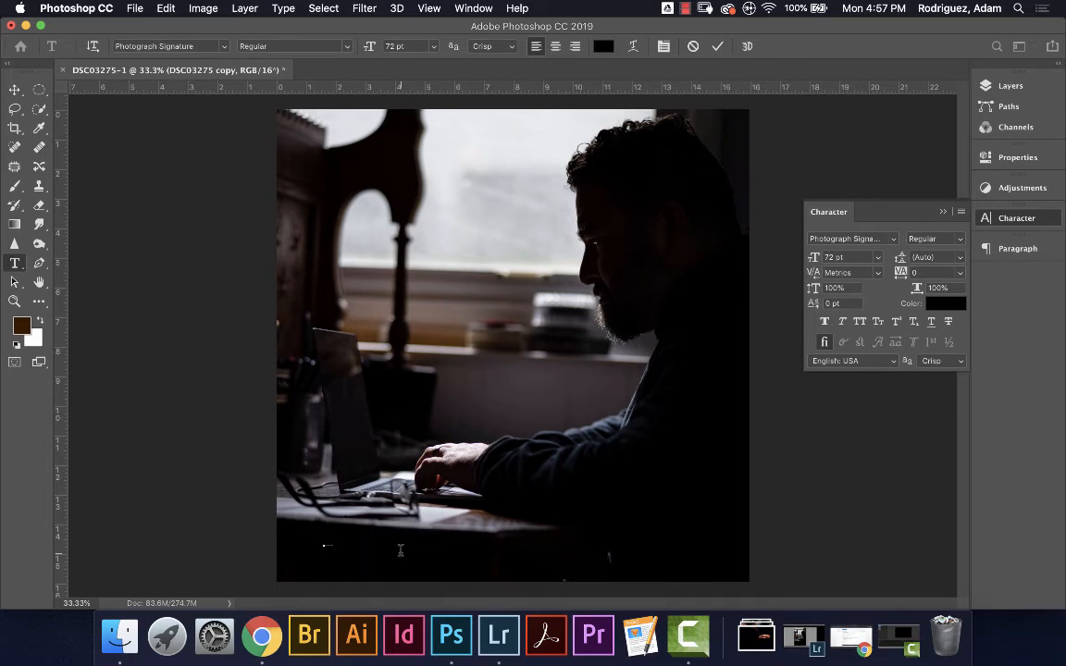
click(1007, 85)
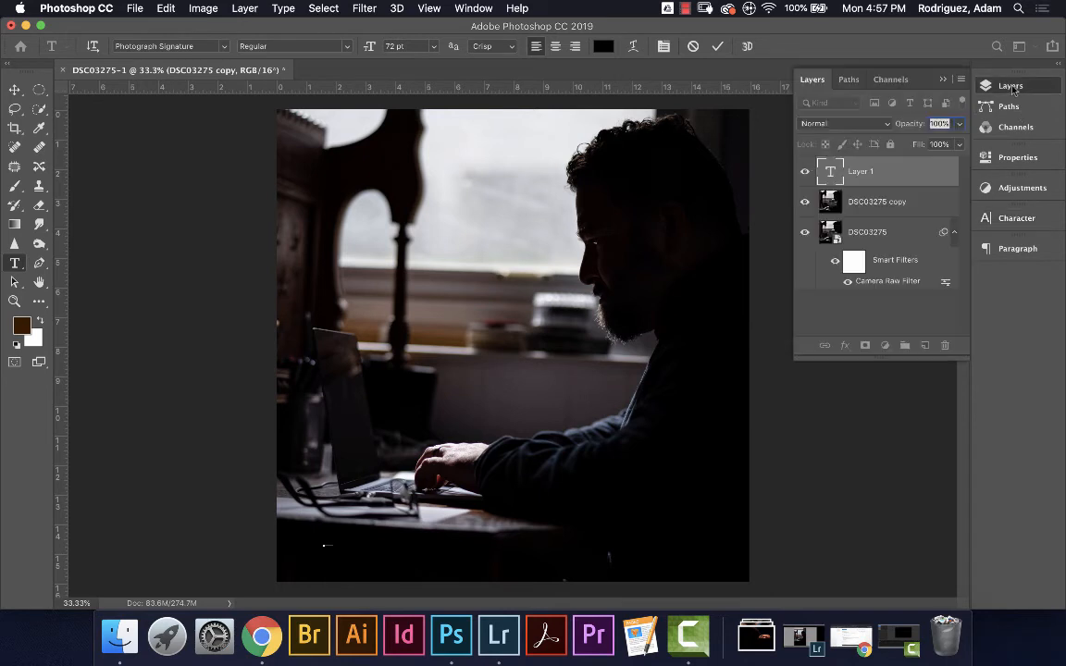
Delete the empty text layer
click(873, 174)
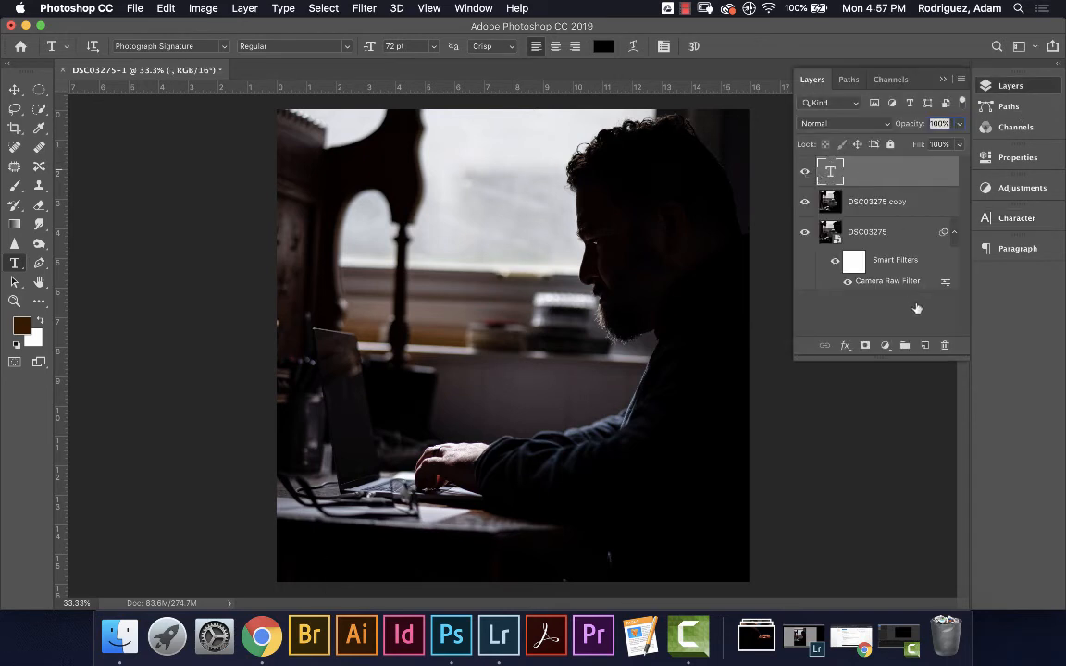
click(946, 345)
click(615, 229)
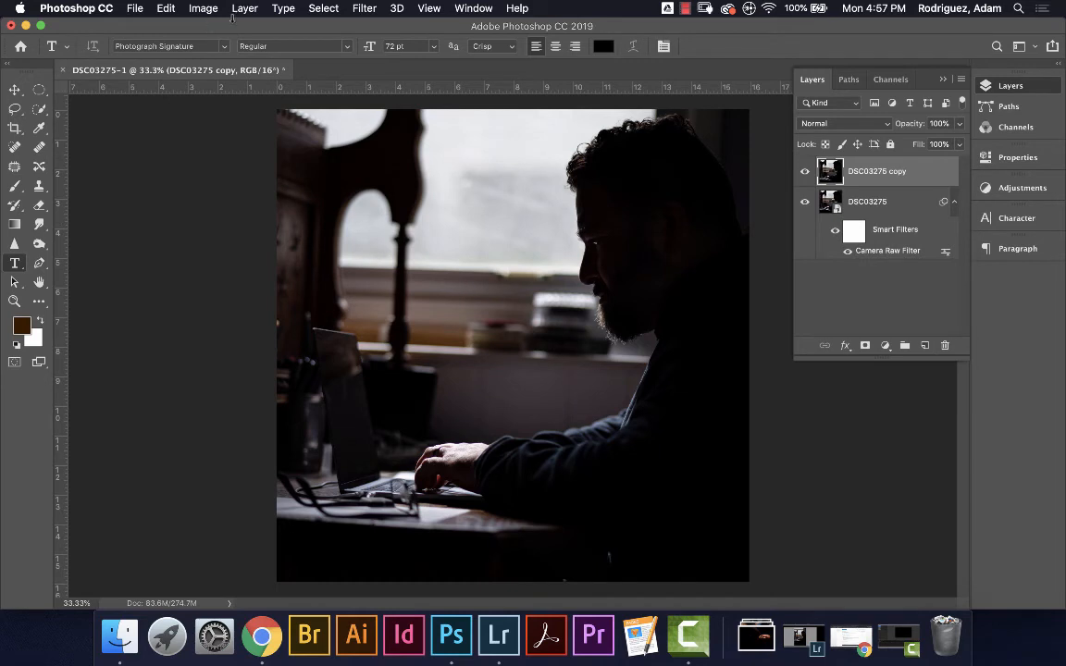
Resize the image to 5 inches wide at 125 pixels/inch (625 × 625 px)
click(203, 8)
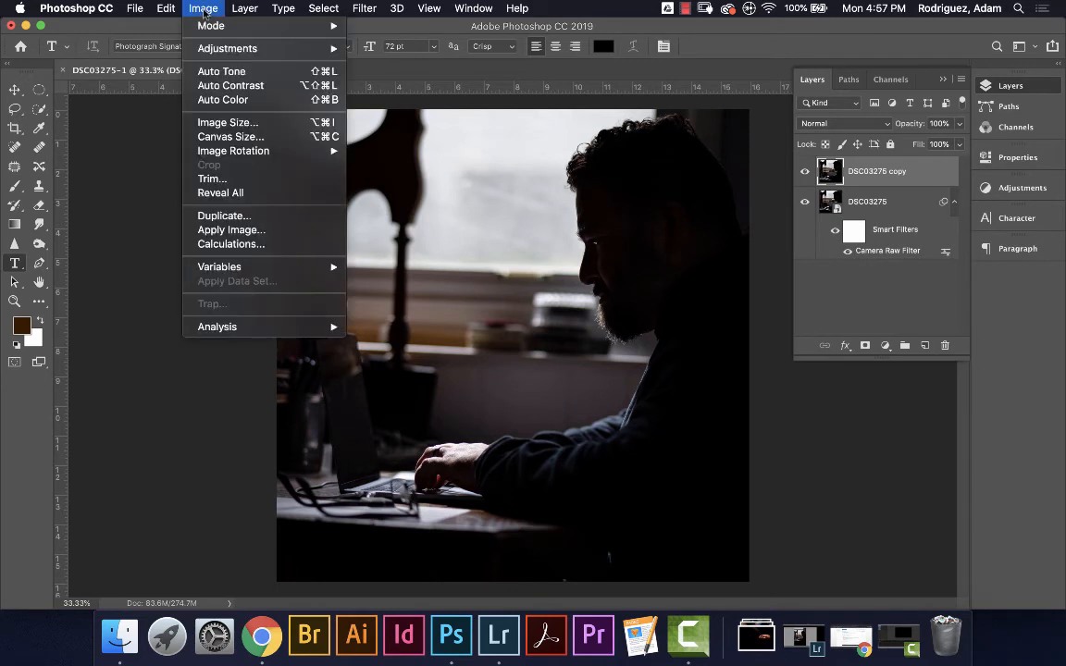
click(227, 122)
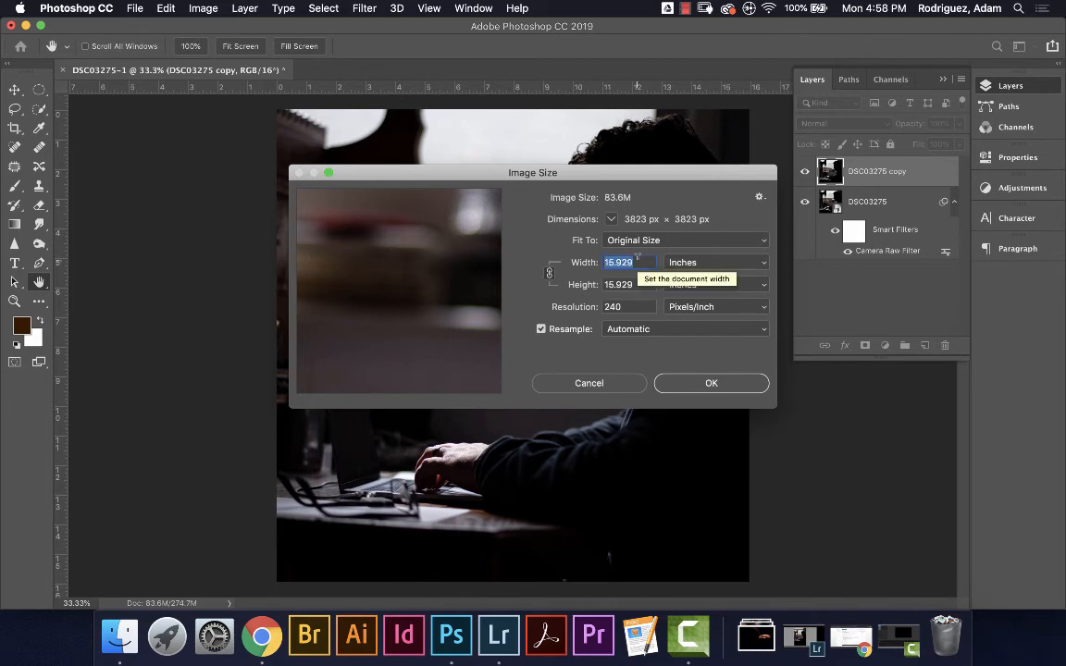
text(5)
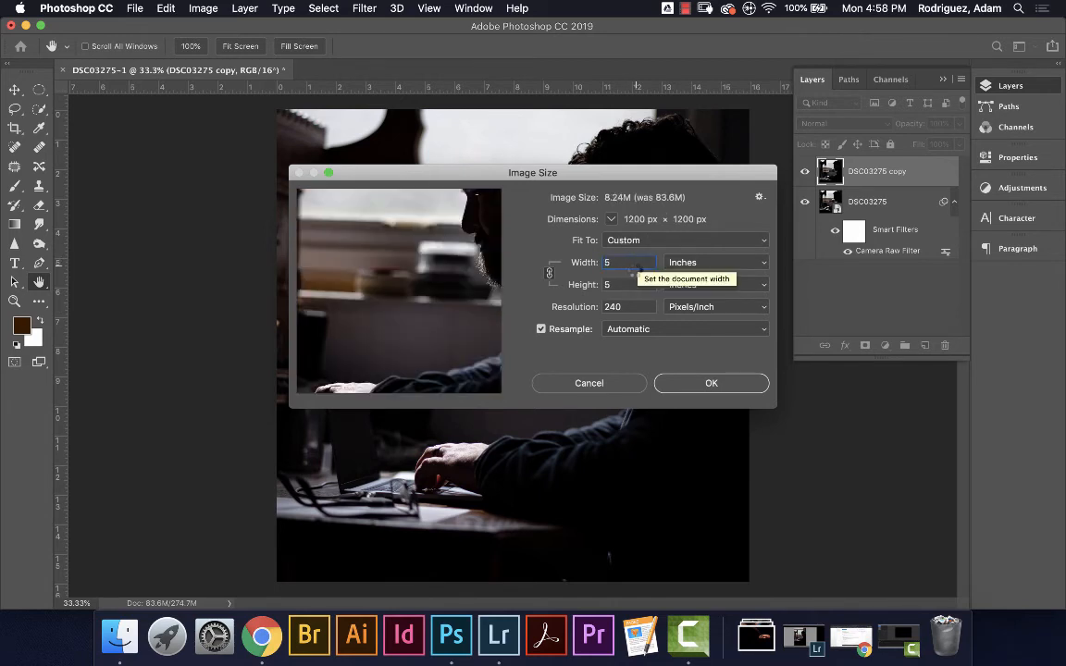
key(Tab)
key(Tab)
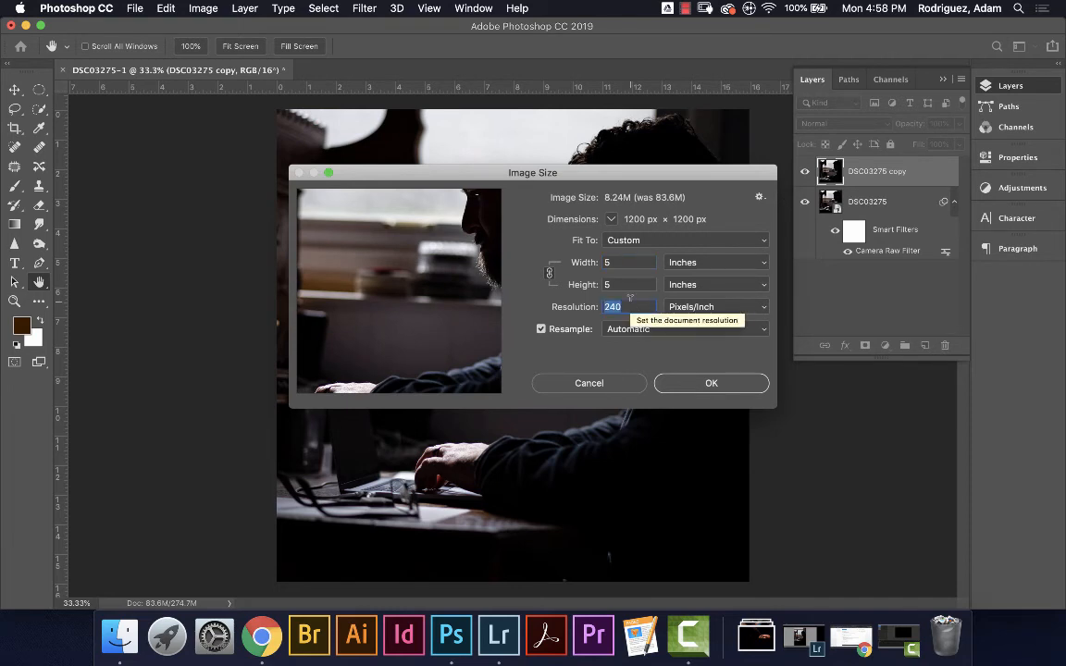
text(125)
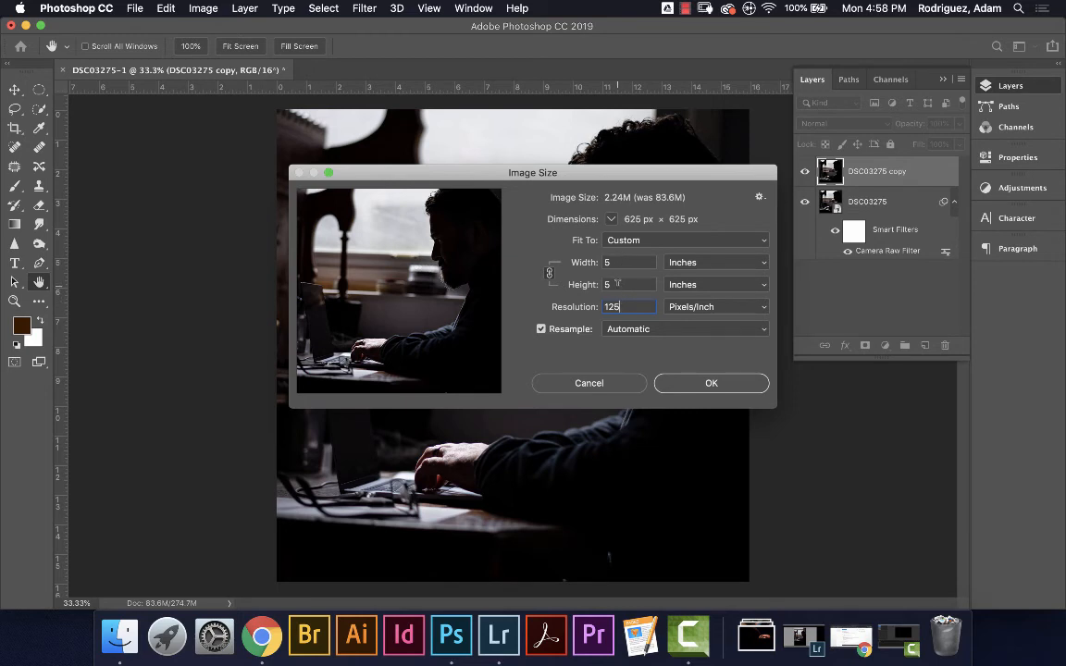
click(699, 382)
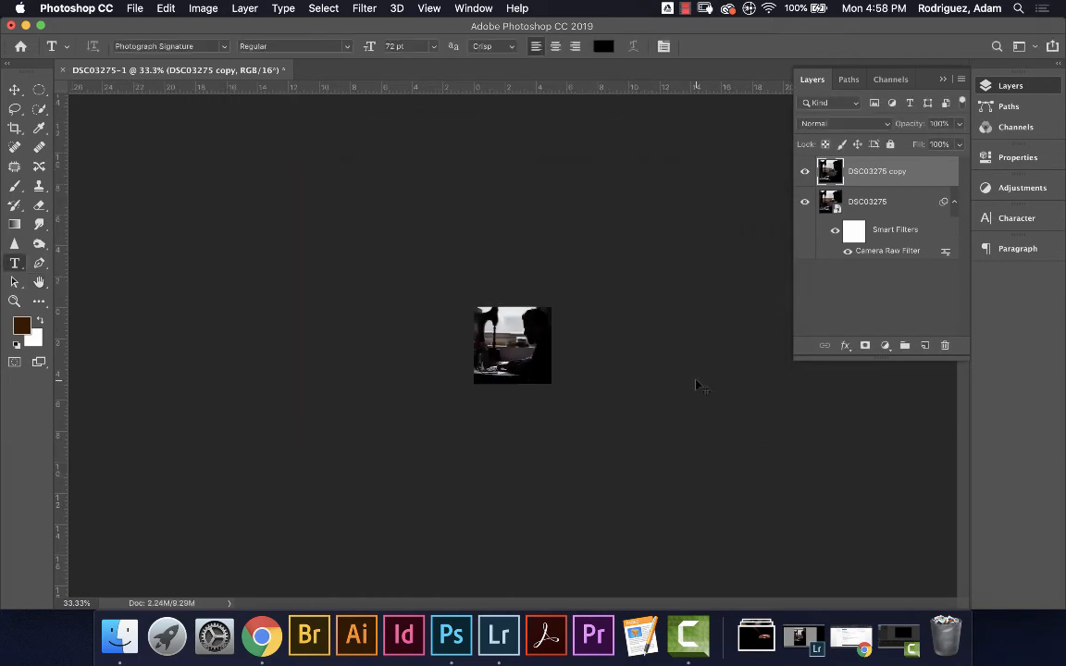
Fit the resized image on screen, add a Lorem Ipsum text layer at lower left, and size it 36 pt
key(super+0)
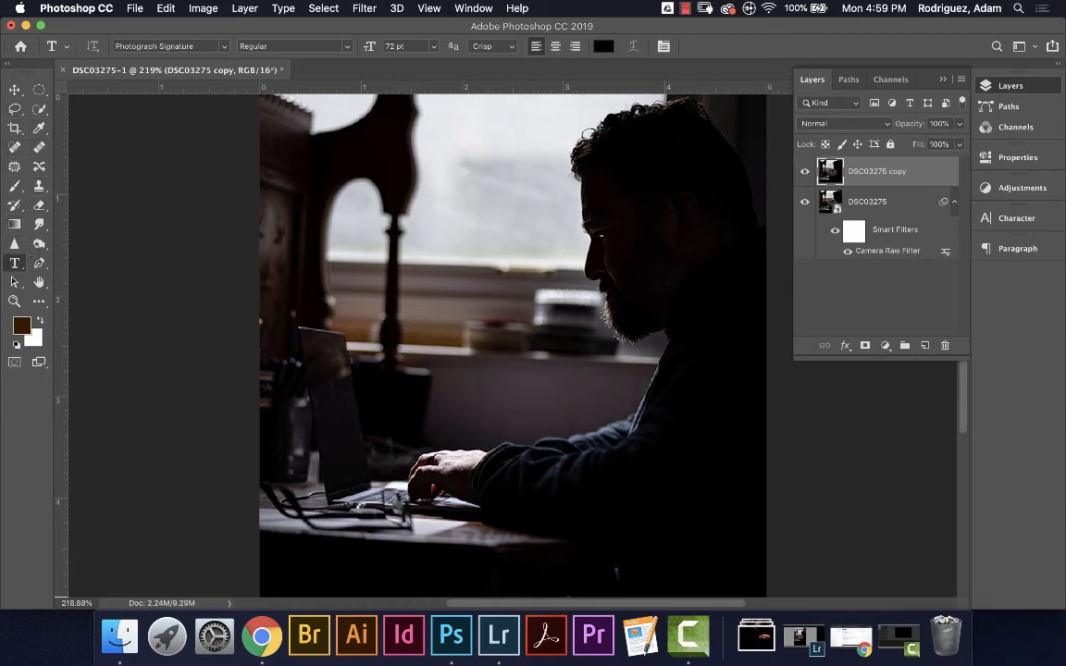
click(277, 495)
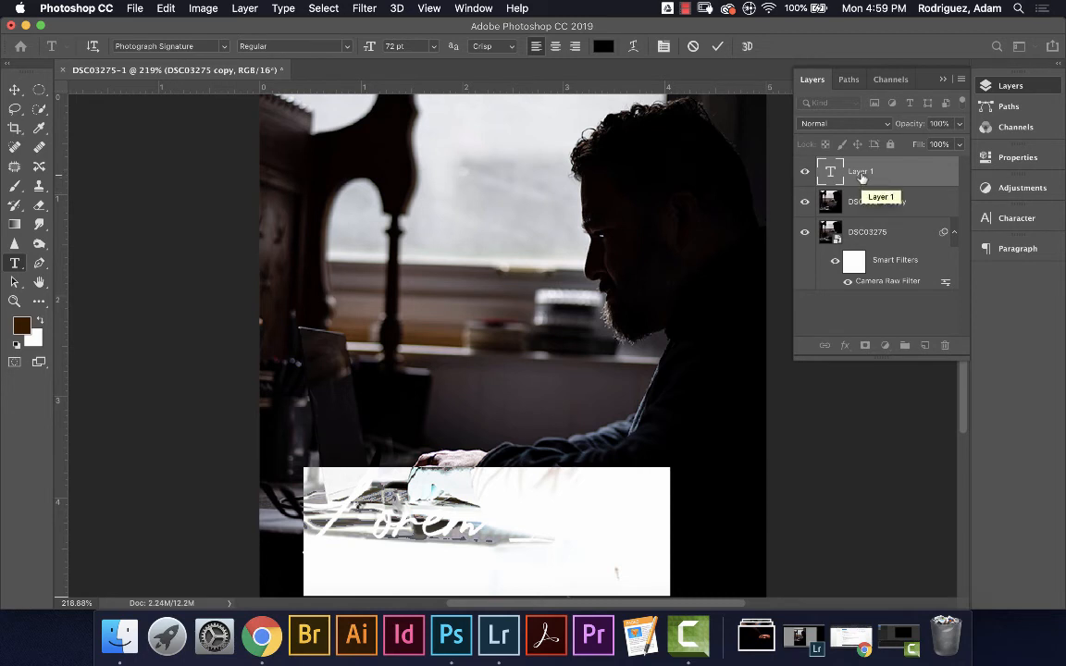
click(1017, 218)
click(876, 259)
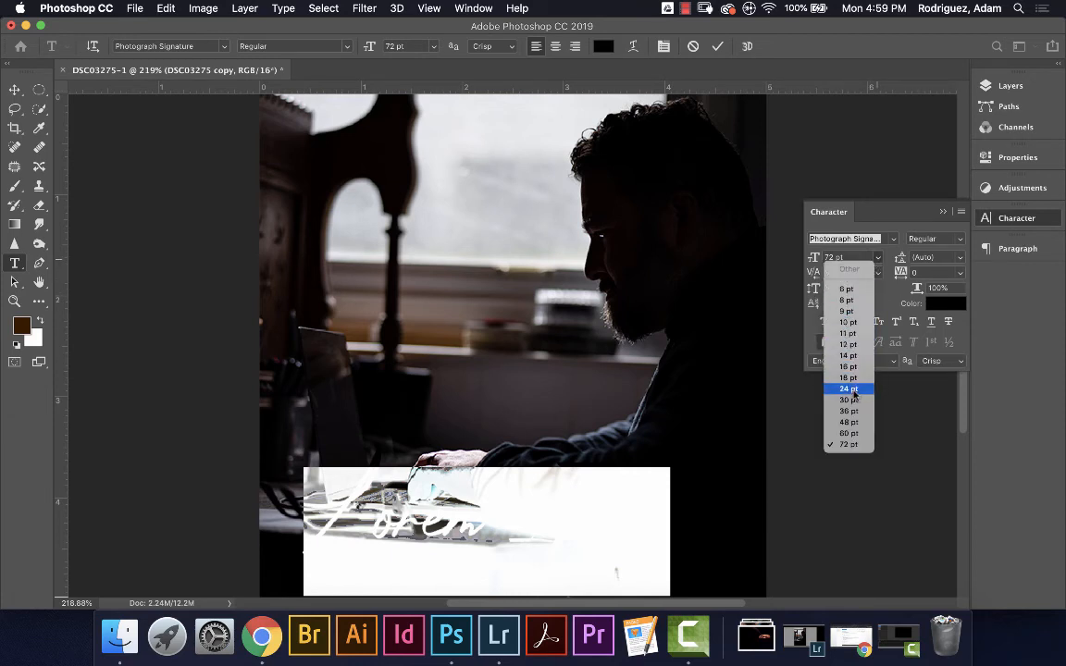
click(850, 411)
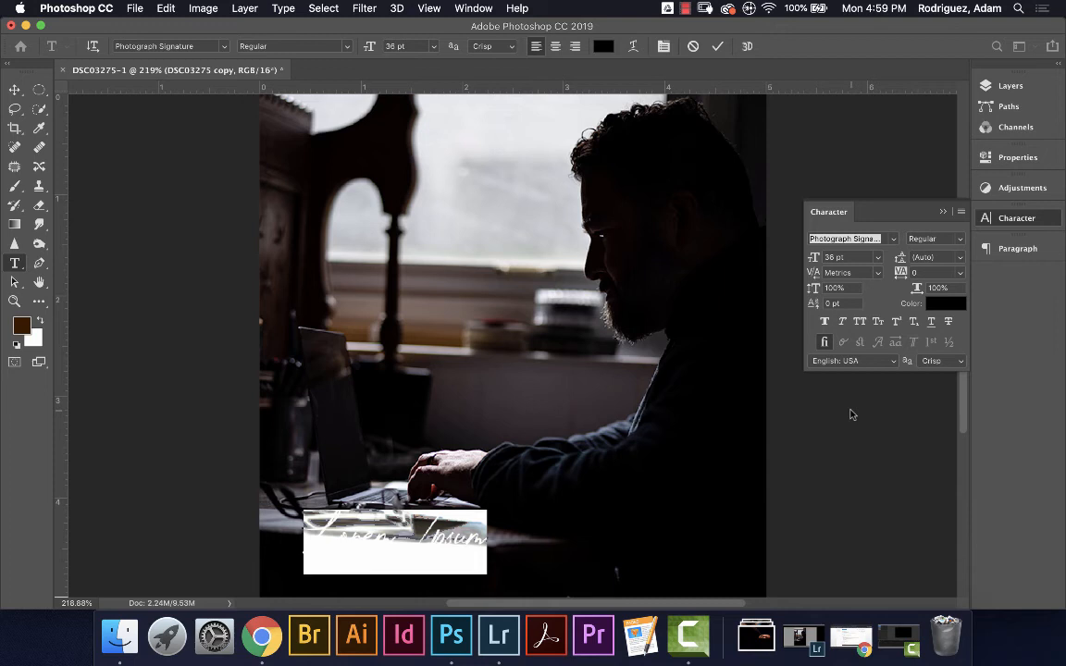
Replace the placeholder with the hashtag text and select all of it
key(BackSpace)
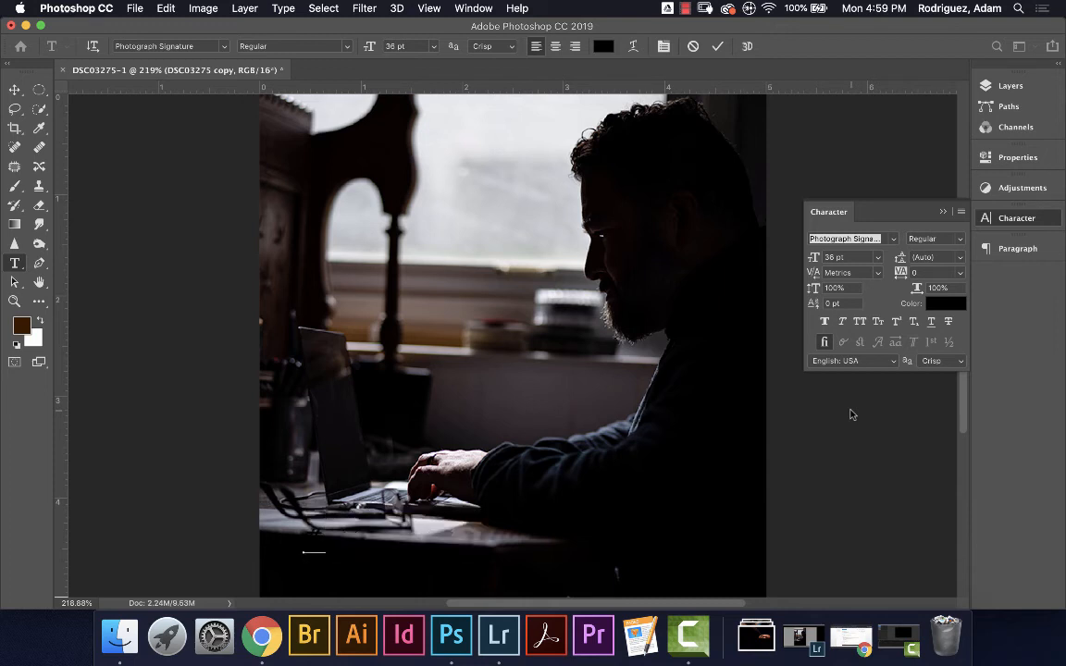
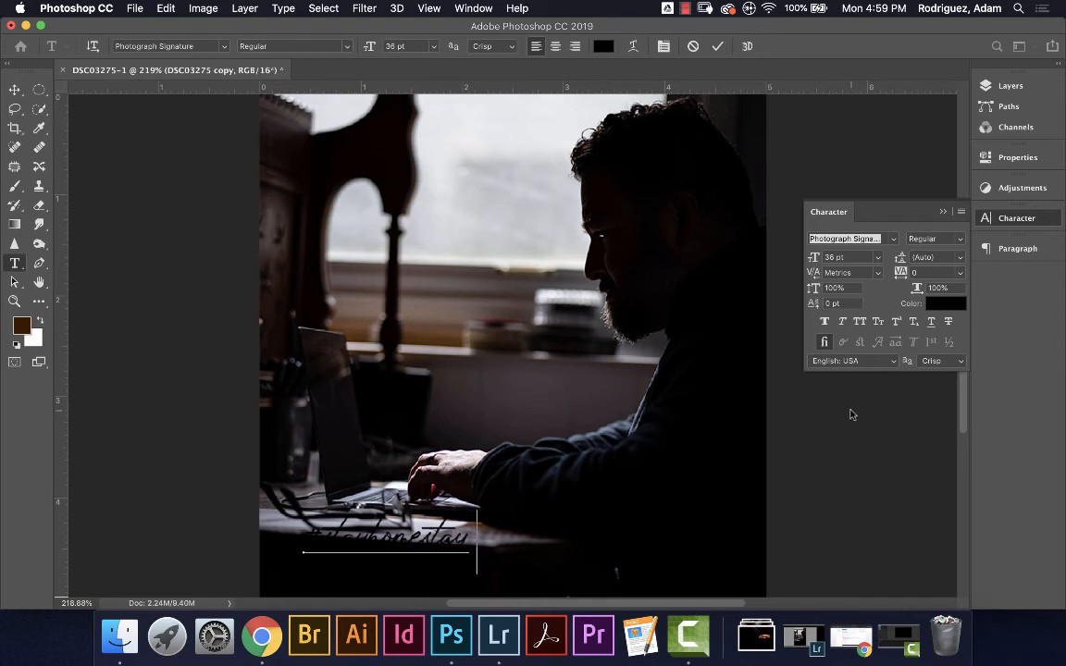
text(safe)
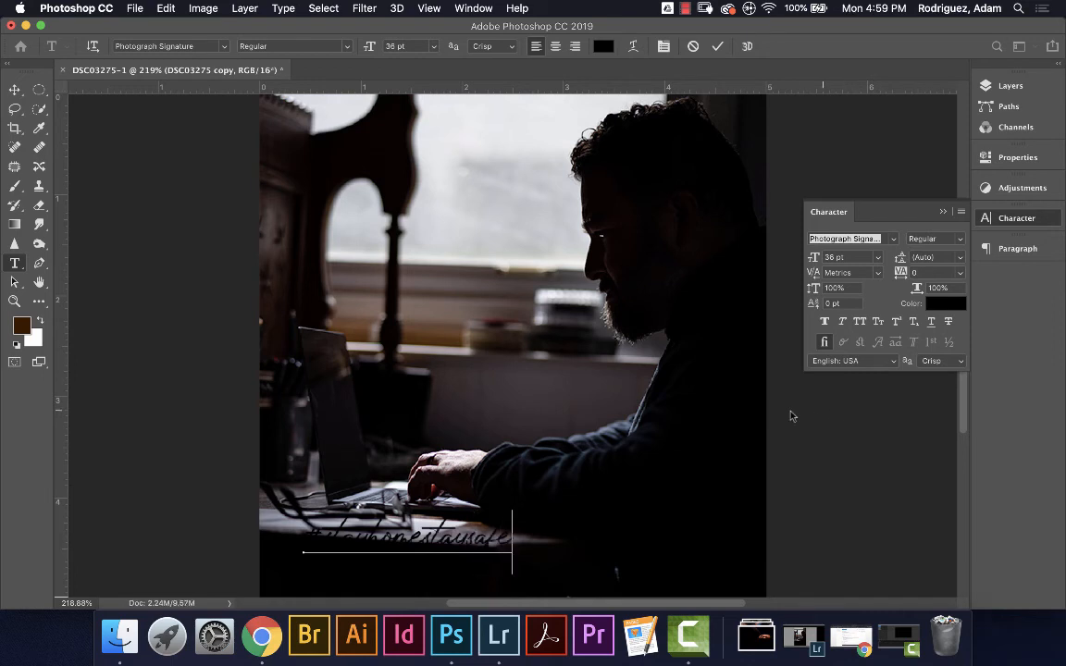
key(super+a)
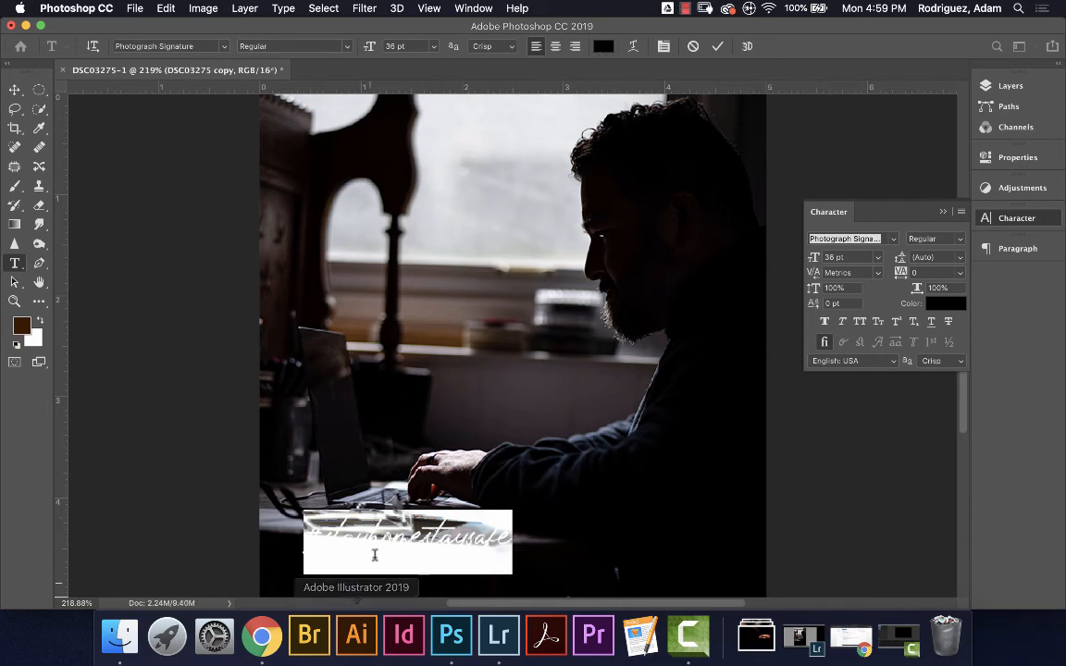
Colour the text near-white (faf9f9) and move it right toward the photo's bottom centre
click(603, 46)
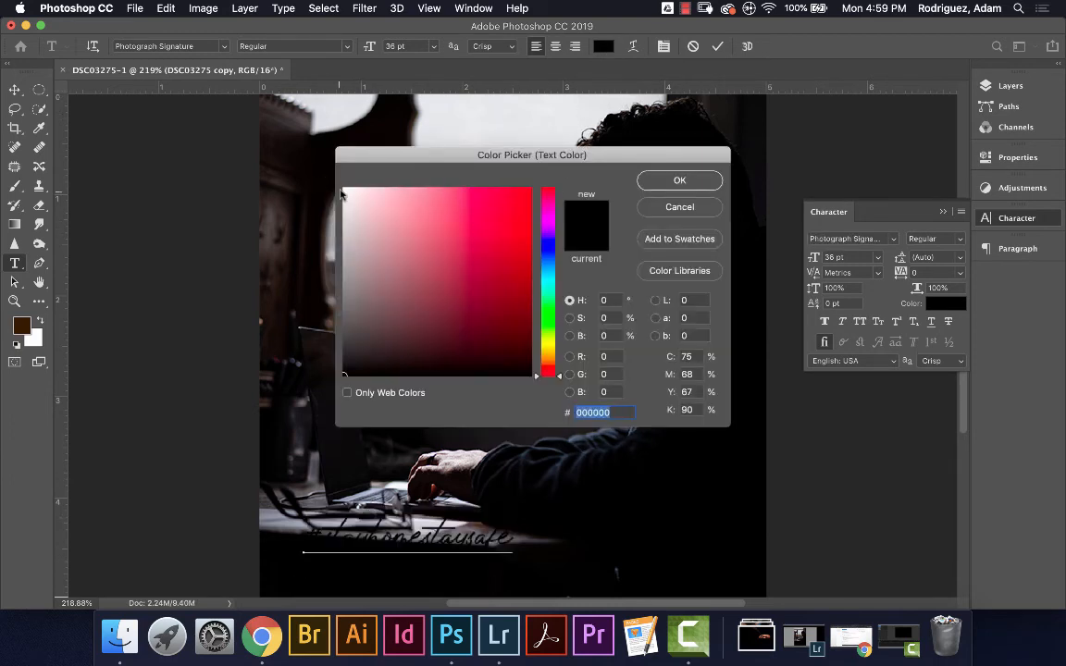
click(344, 192)
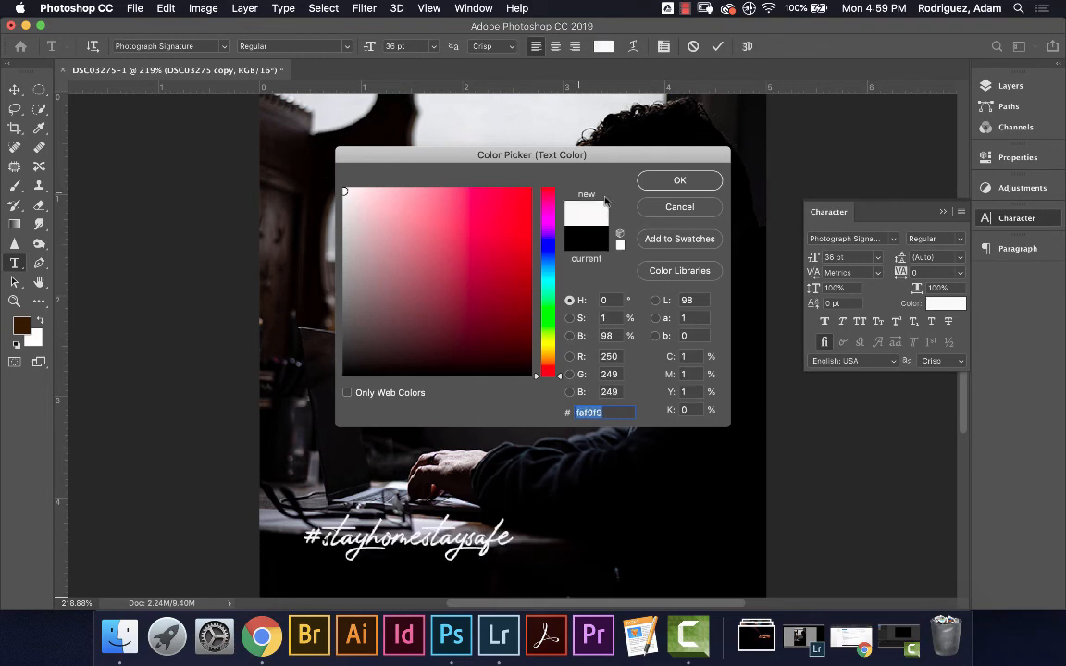
click(658, 180)
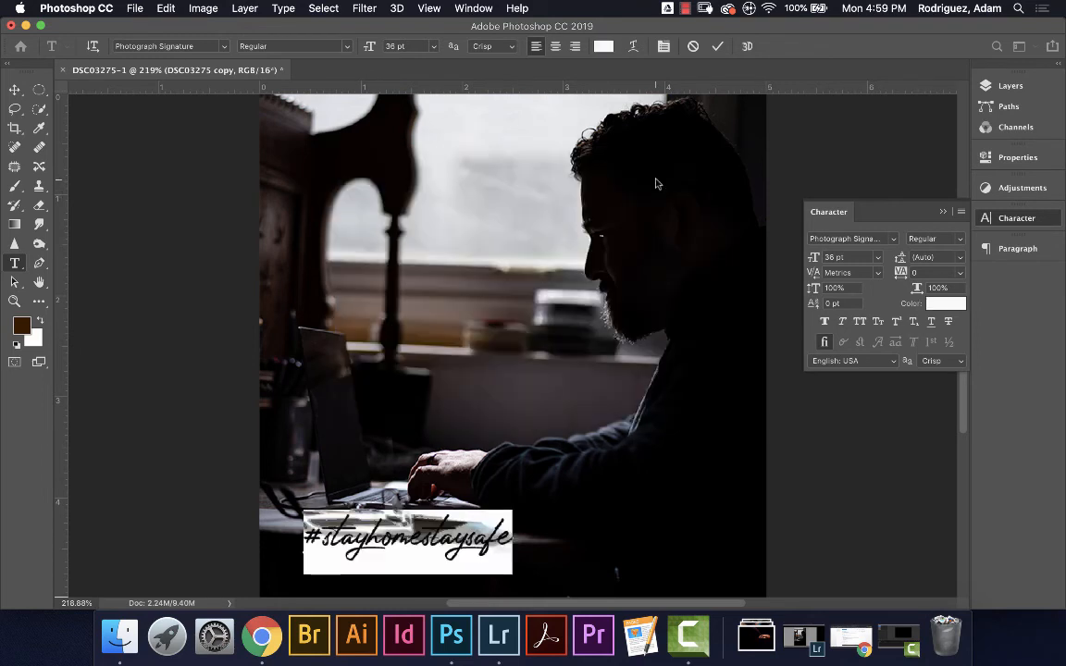
click(14, 90)
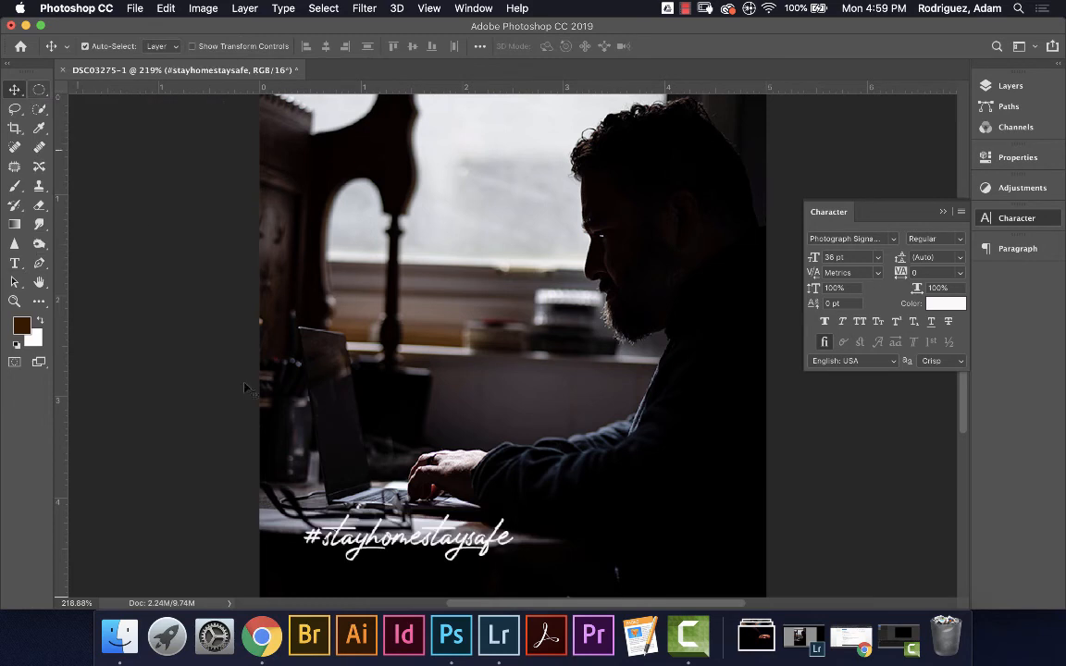
drag(383, 548, 498, 568)
Capitalise the S of both 'Stay' words in the hashtag
double_click(497, 569)
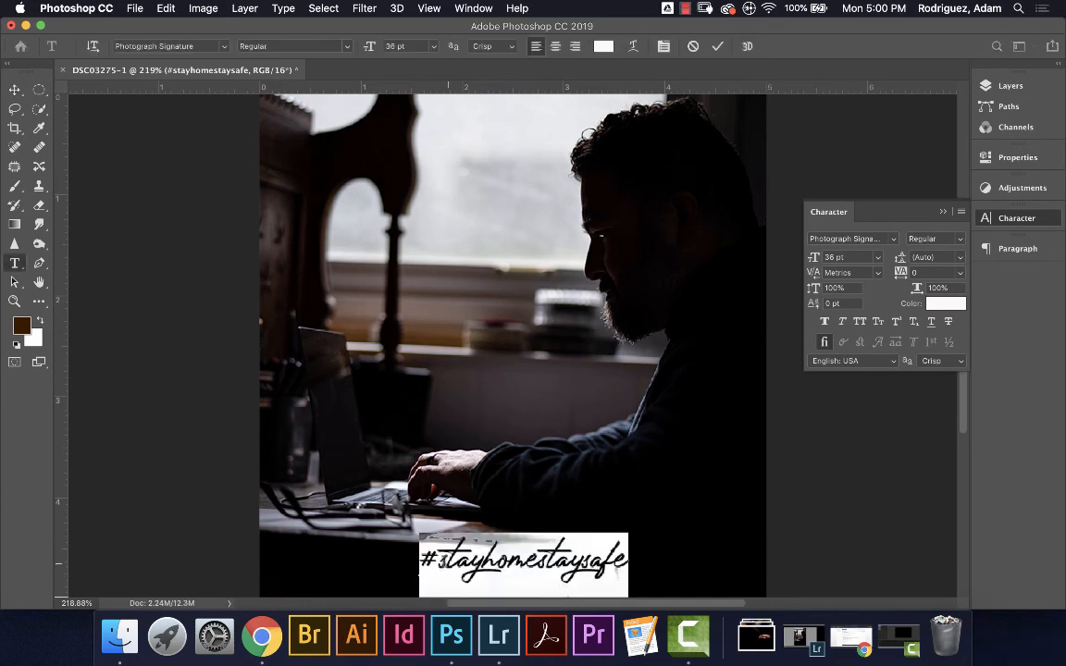
click(475, 563)
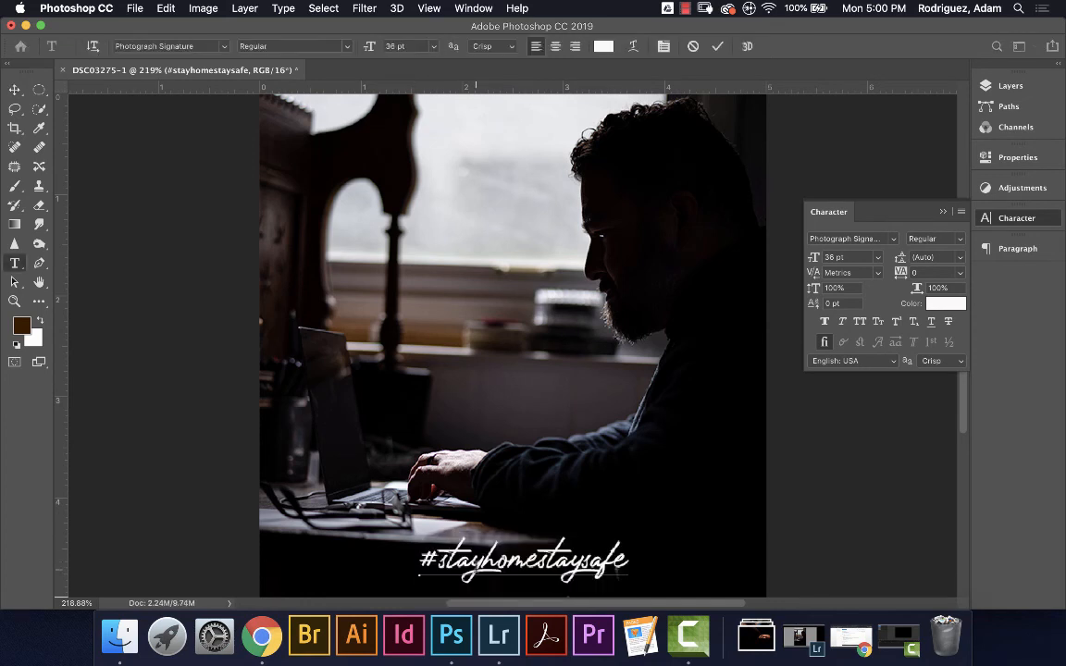
key(BackSpace)
text(S)
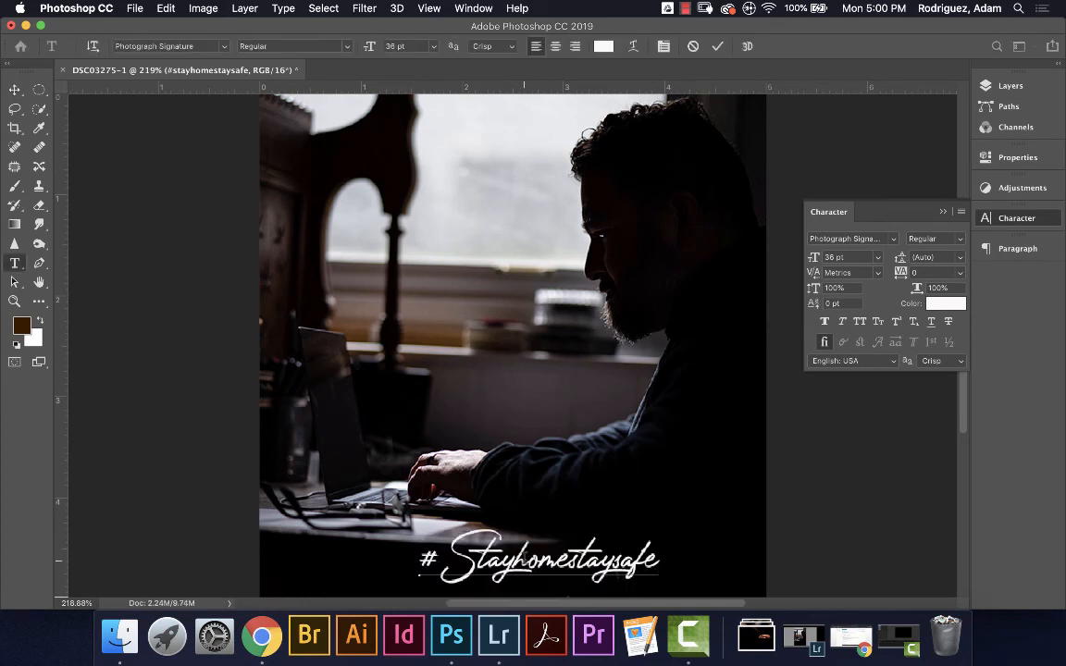
click(560, 562)
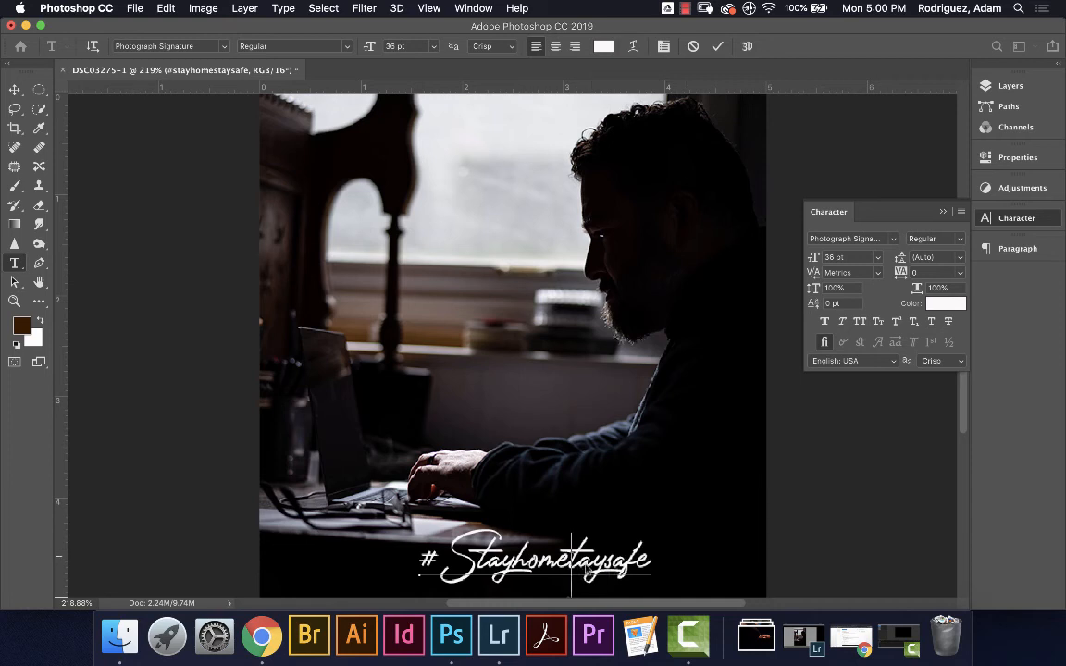
key(BackSpace)
text(S)
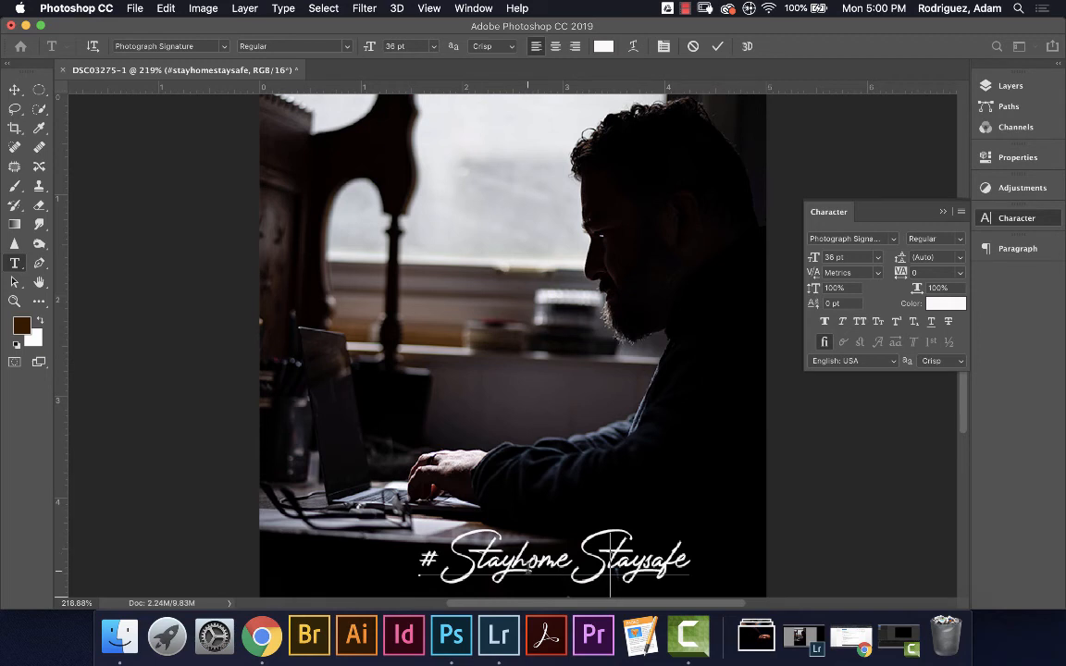
Capitalise the H in Home and the S in Safe, then commit the text edit
click(527, 560)
key(BackSpace)
text(H)
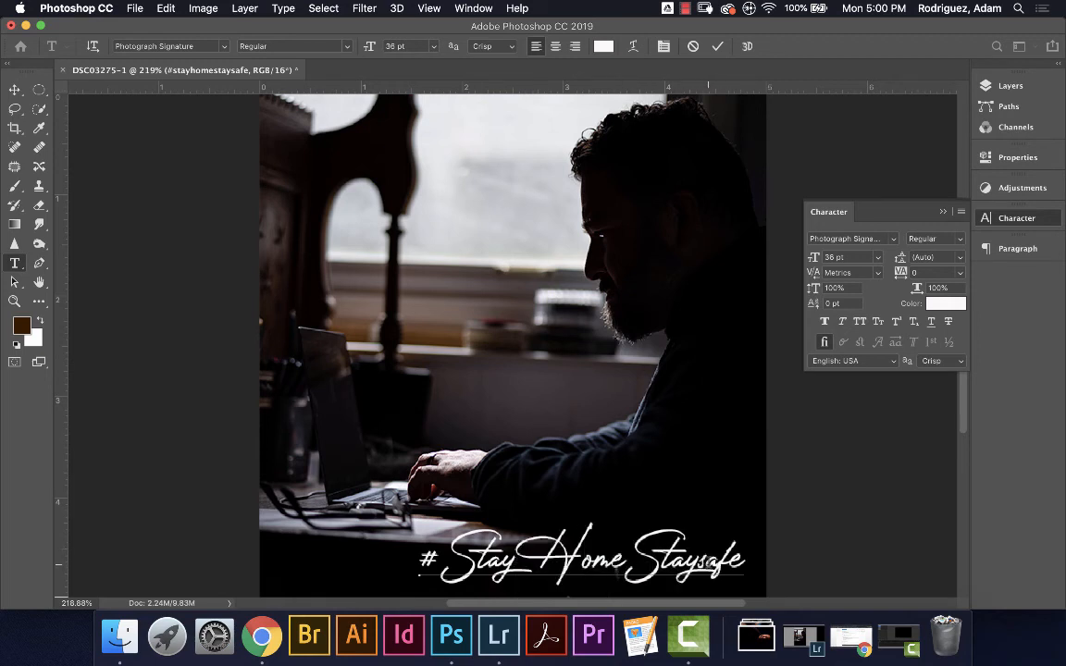
click(708, 562)
key(BackSpace)
text(S)
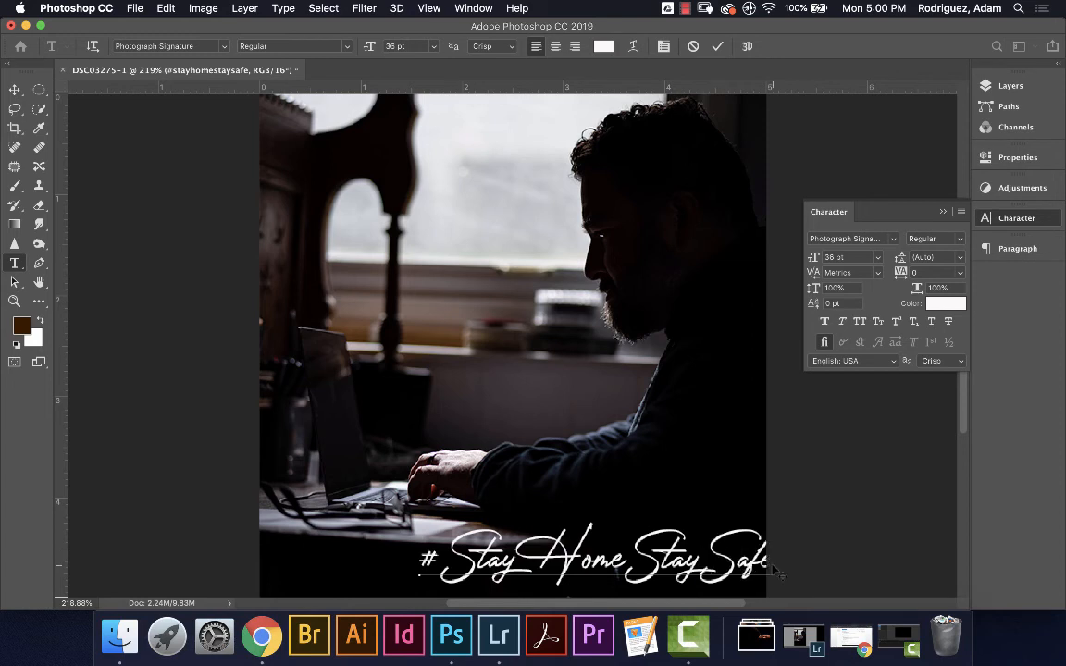
click(15, 90)
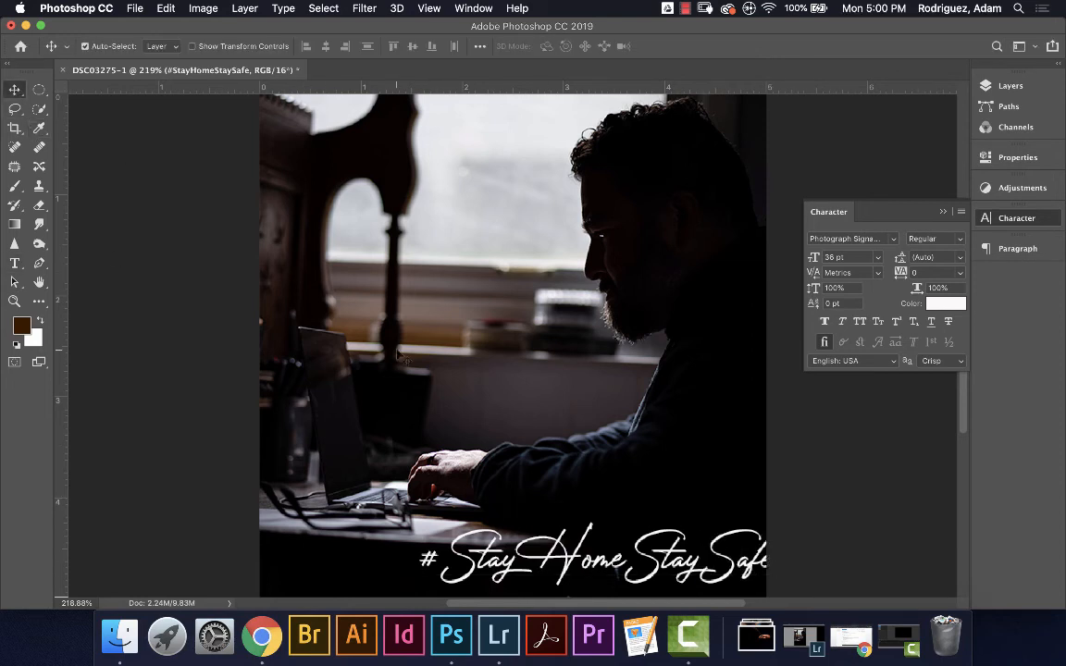
Centre the hashtag horizontally near the bottom, using a vertical guide placed at 2.5 in
drag(507, 524, 416, 523)
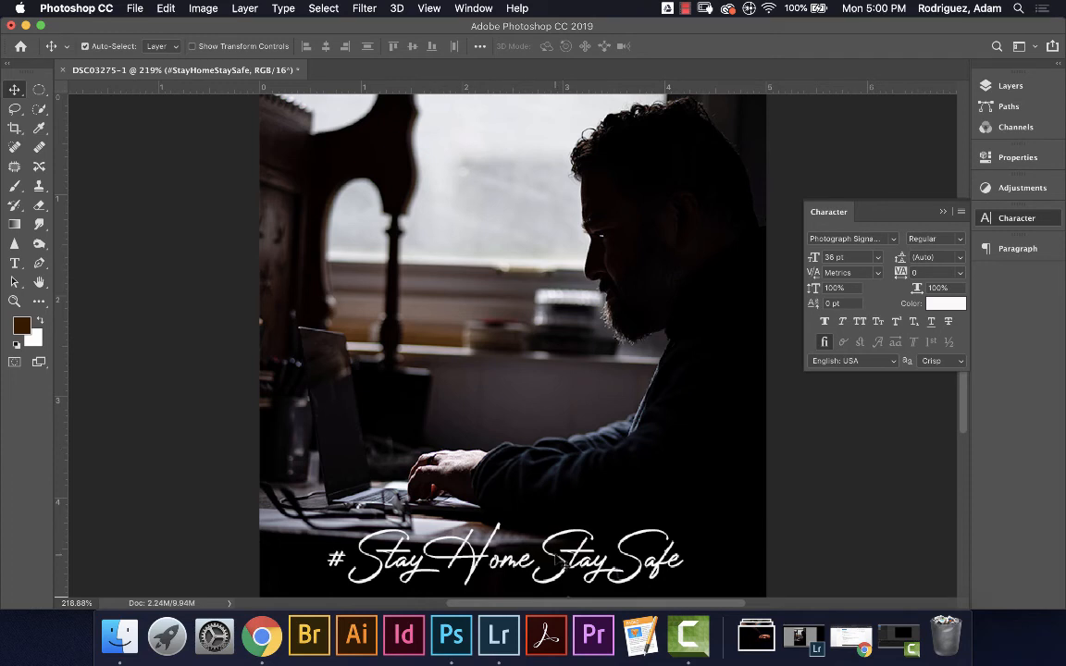
drag(559, 562, 566, 553)
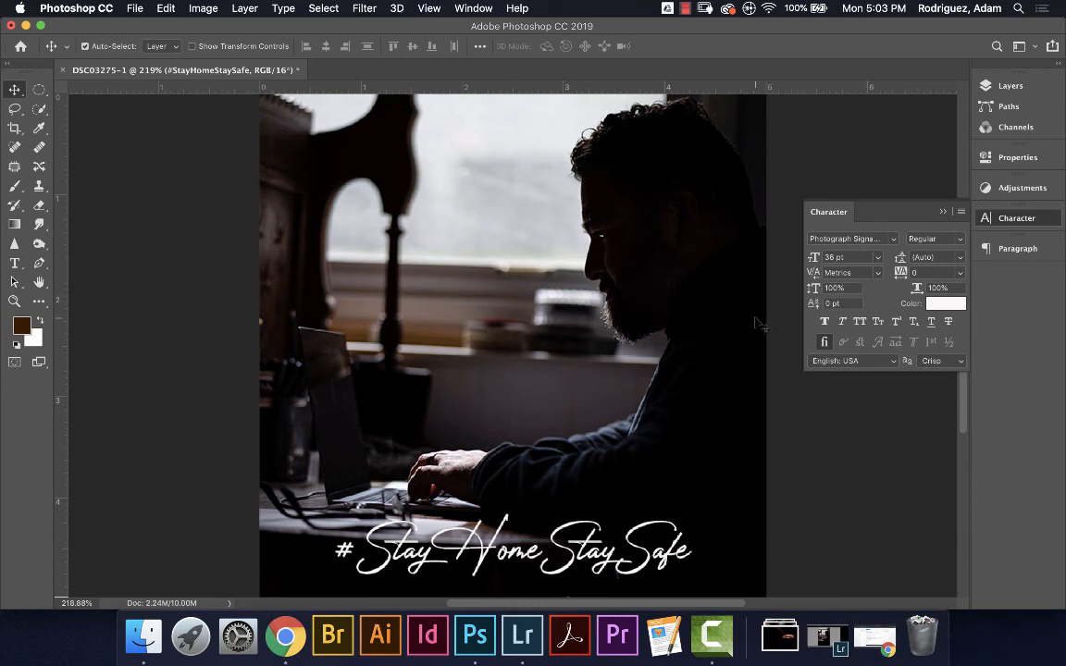
drag(570, 543, 558, 550)
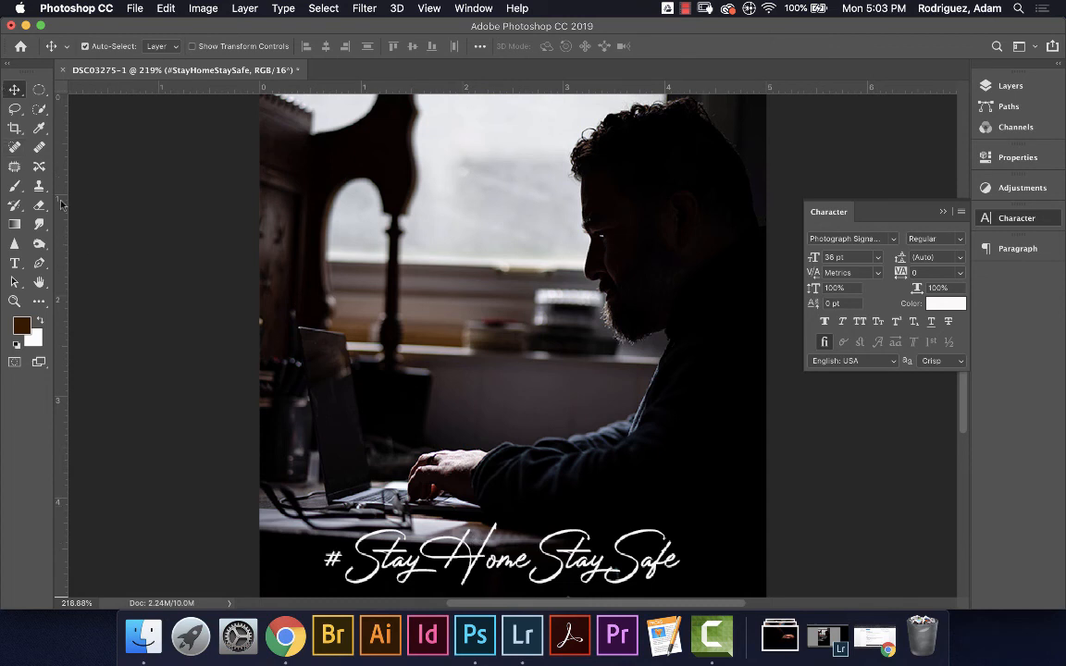
drag(62, 219, 513, 227)
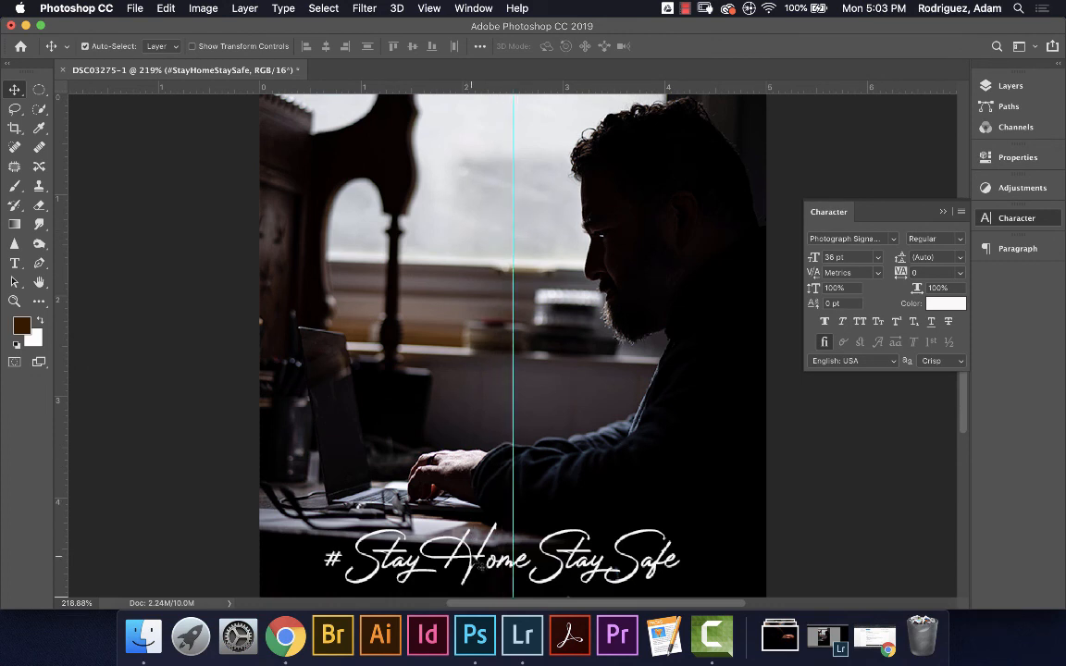
drag(479, 563, 482, 562)
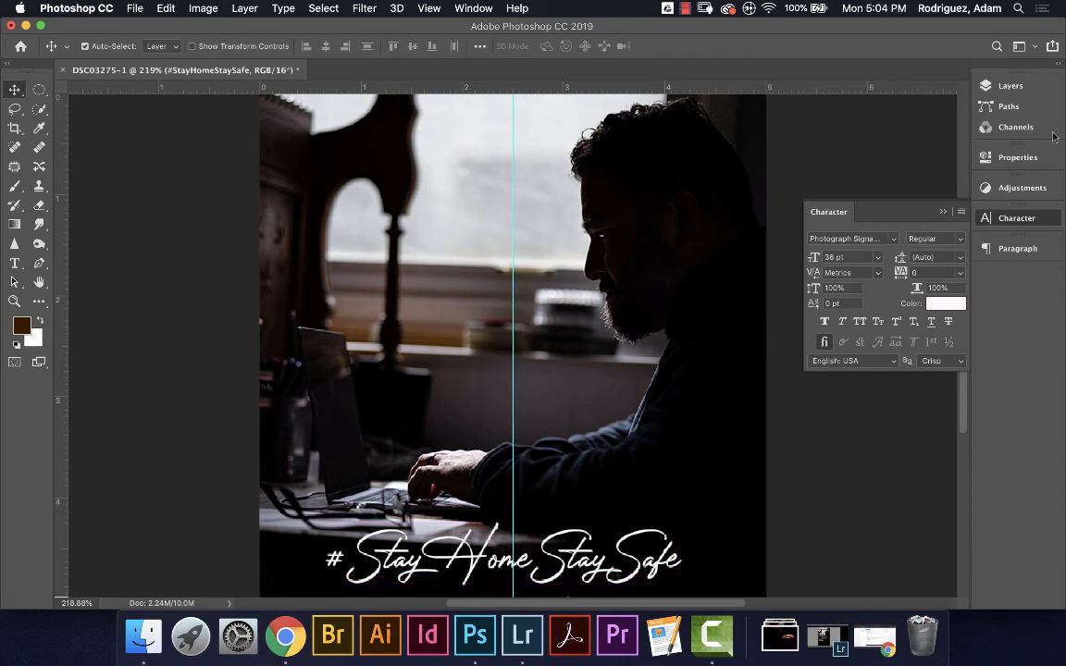
click(1010, 86)
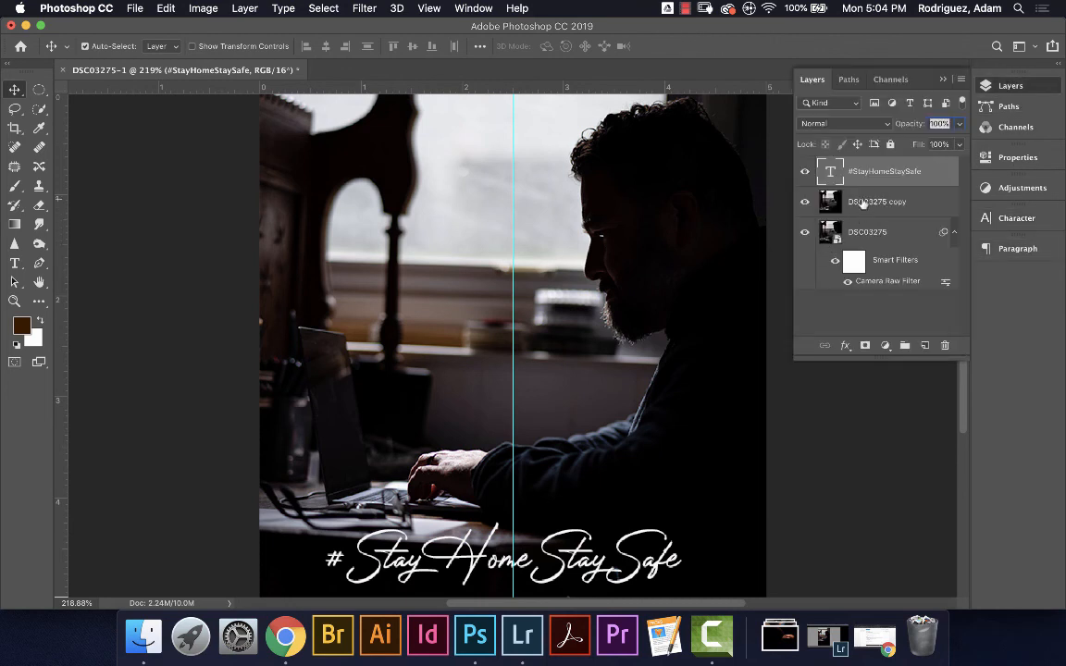
Select the #StayHomeStaySafe text layer and collapse the Layers panel
click(865, 201)
click(863, 175)
click(943, 79)
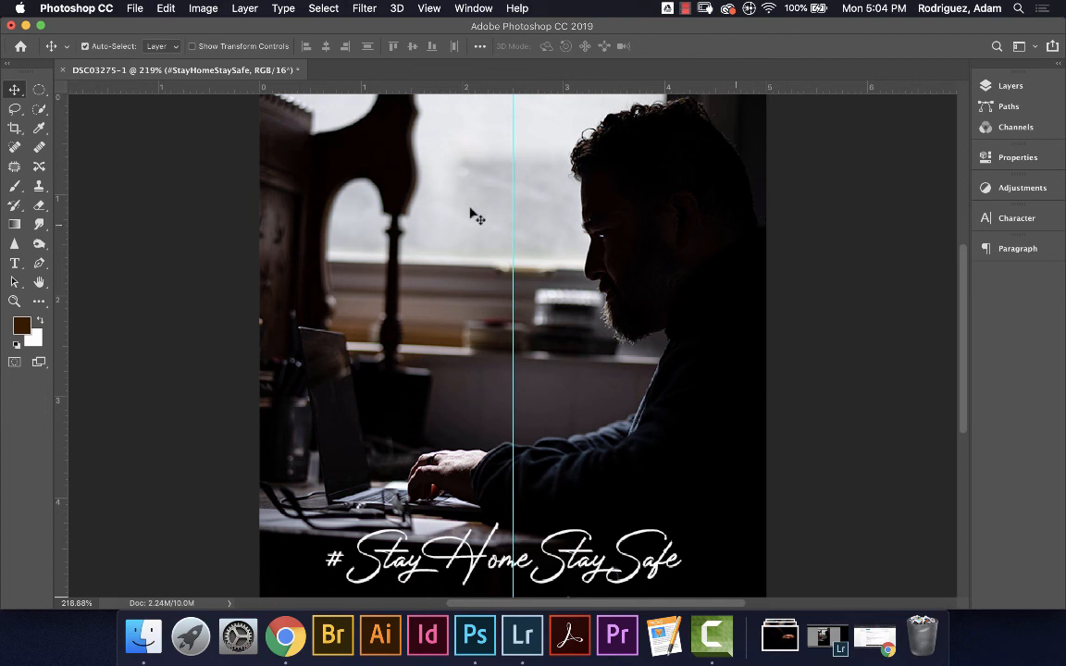
Save As StayHome1 on the Desktop in JPEG format
click(135, 9)
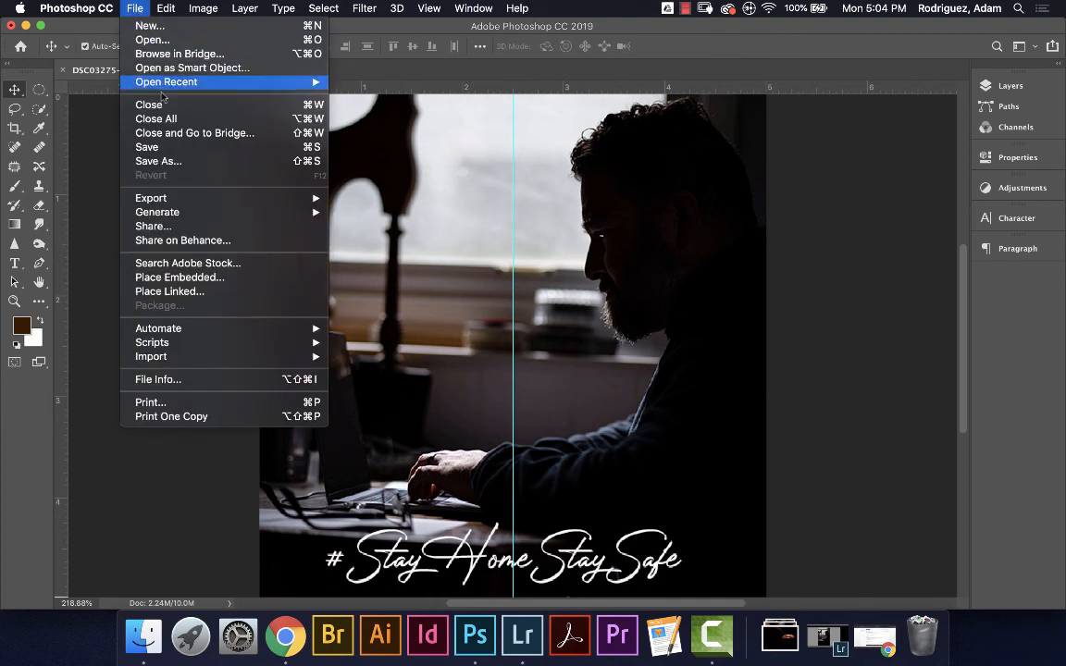
click(165, 167)
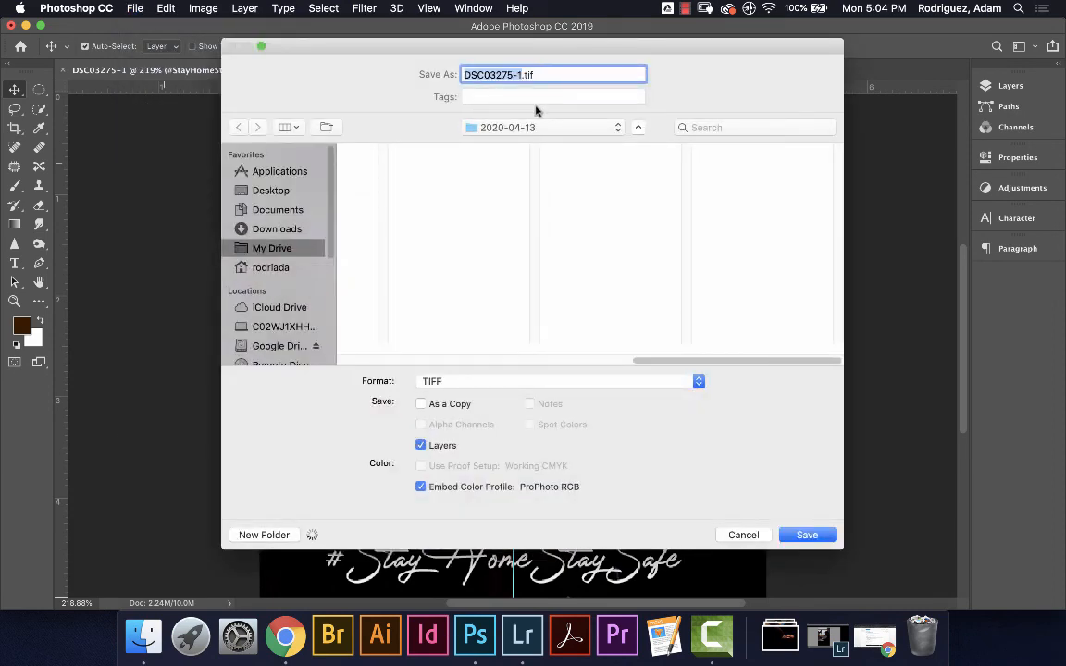
click(269, 191)
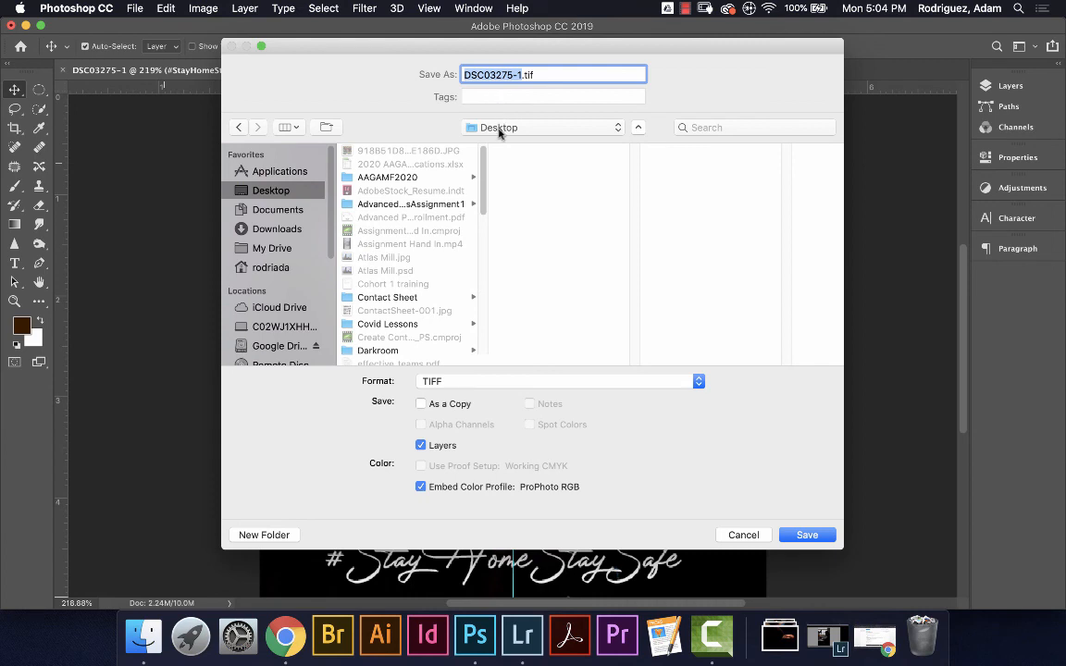
text(S)
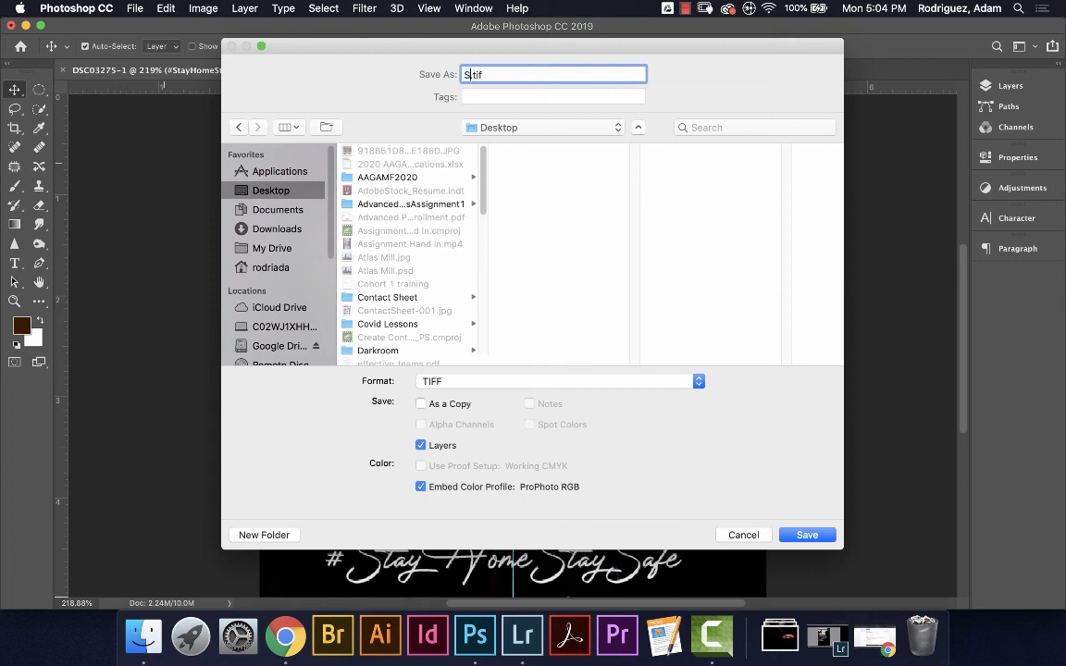
text(at)
key(BackSpace)
key(BackSpace)
text(tayHome1)
click(460, 382)
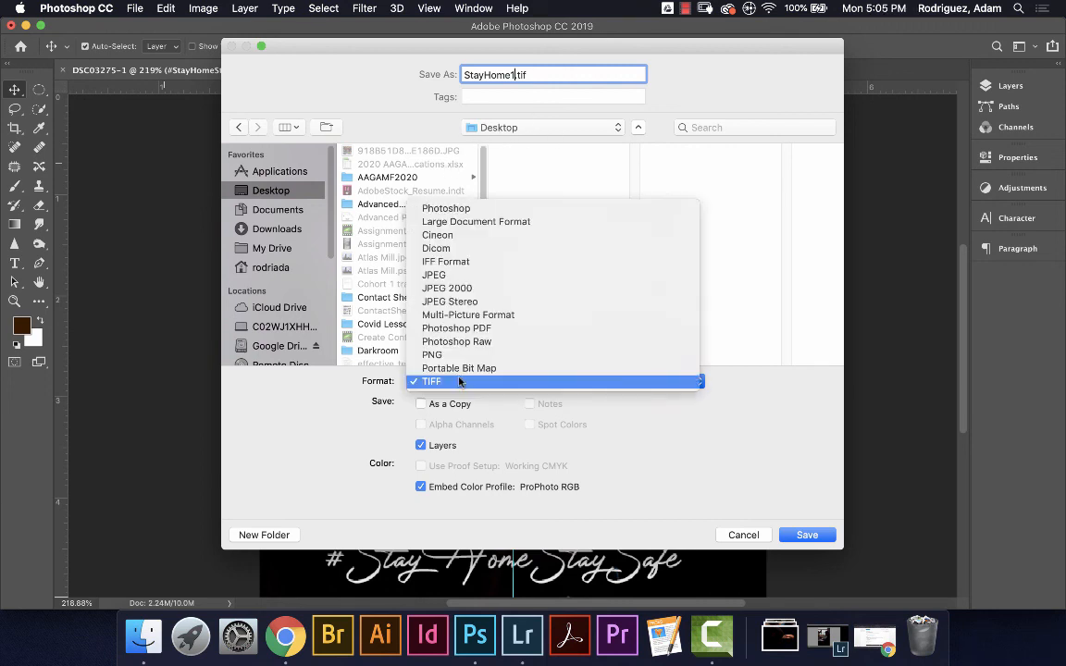
click(439, 277)
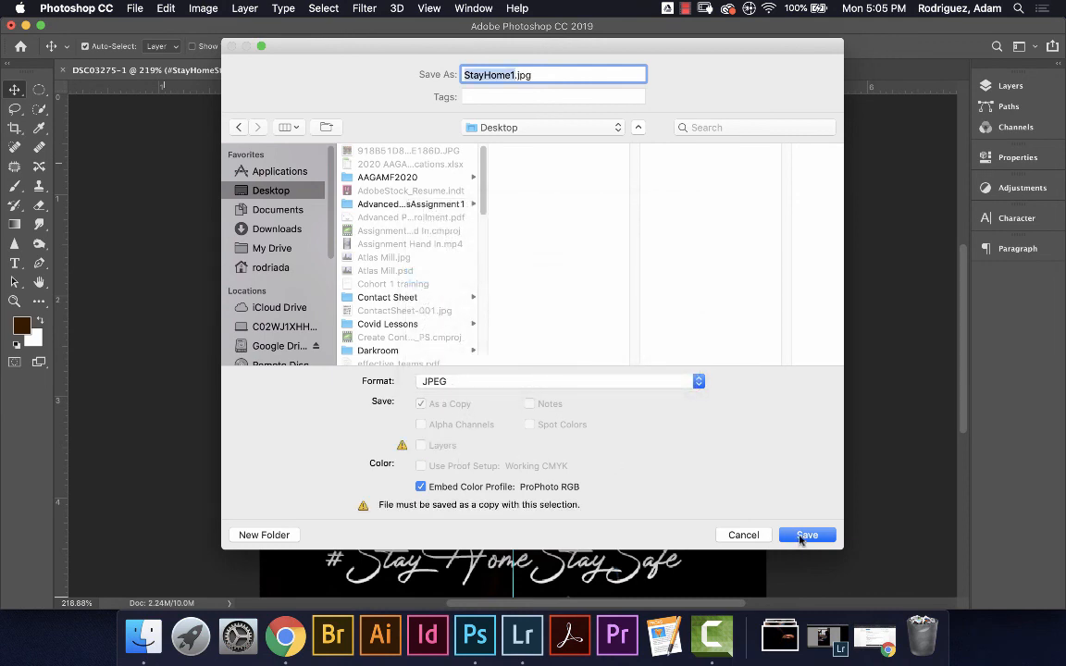
click(801, 537)
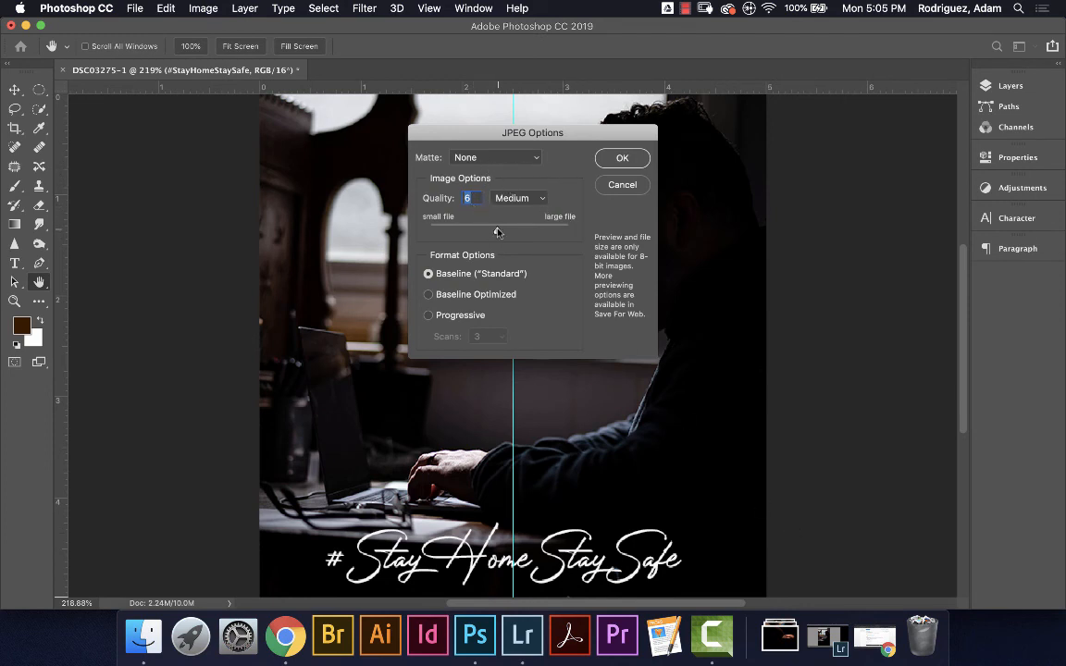
Finish saving StayHome1.jpg at JPEG quality 9 (High), then minimise Photoshop
mouse_move(499, 232)
mouse_down()
mouse_move(530, 234)
mouse_move(514, 233)
mouse_up()
click(623, 159)
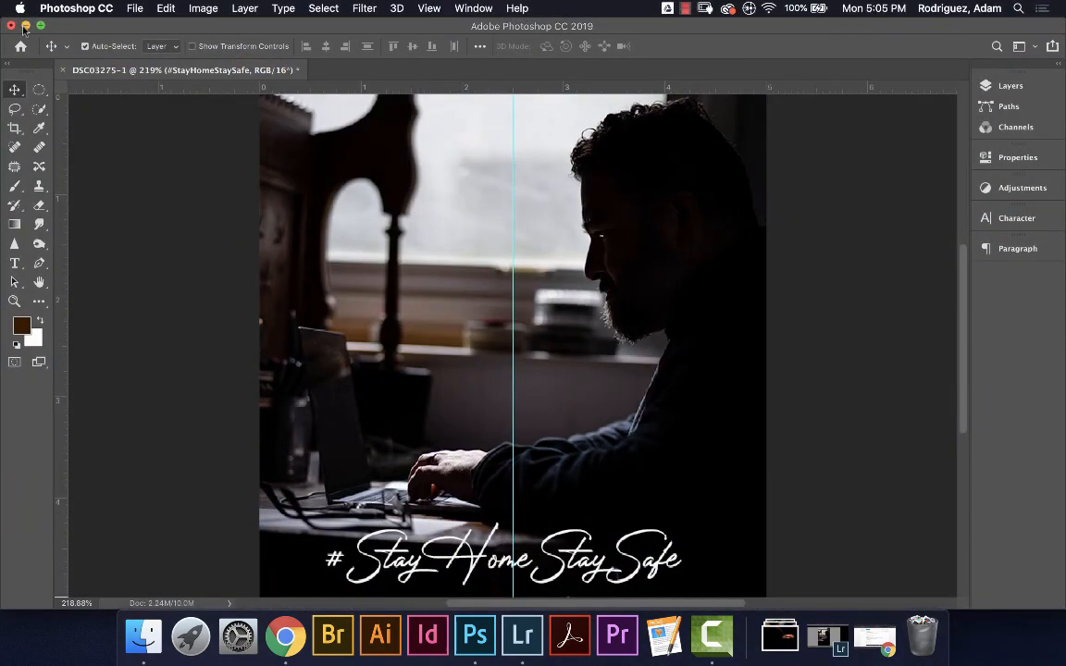
click(24, 26)
Quick Look StayHome1.jpg on the desktop to confirm the centred white hashtag
click(25, 26)
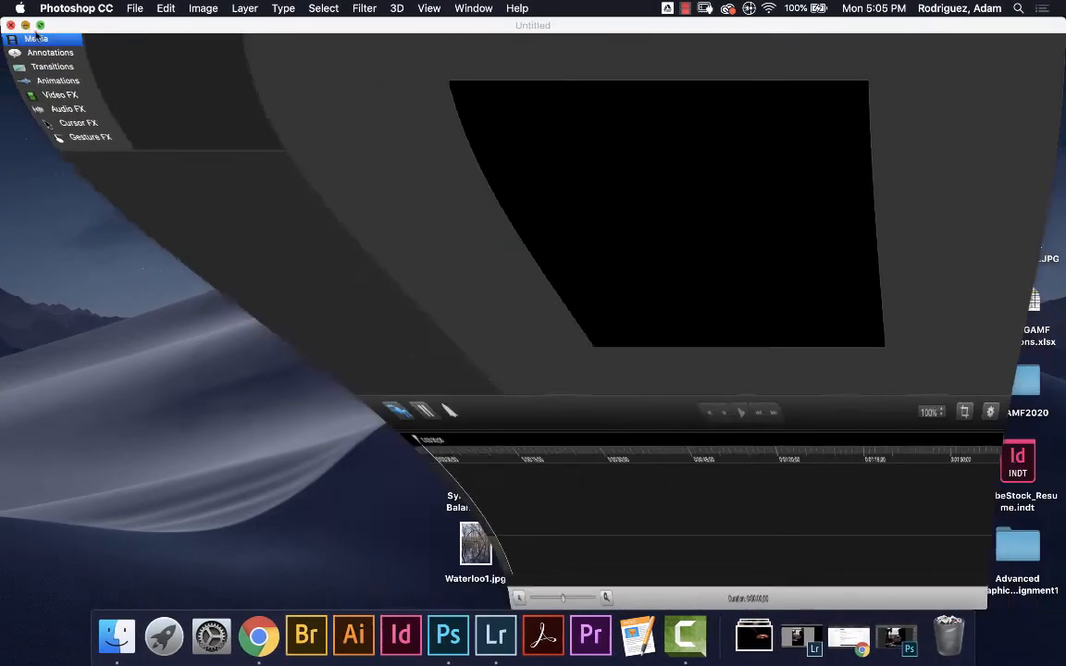
click(352, 372)
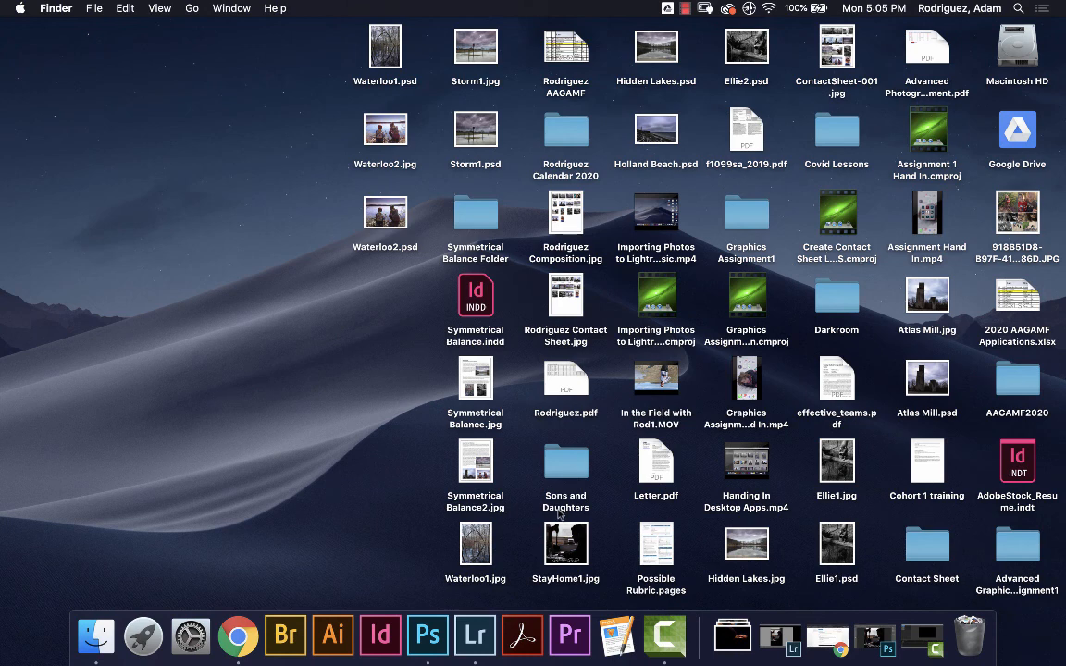
click(578, 548)
key(space)
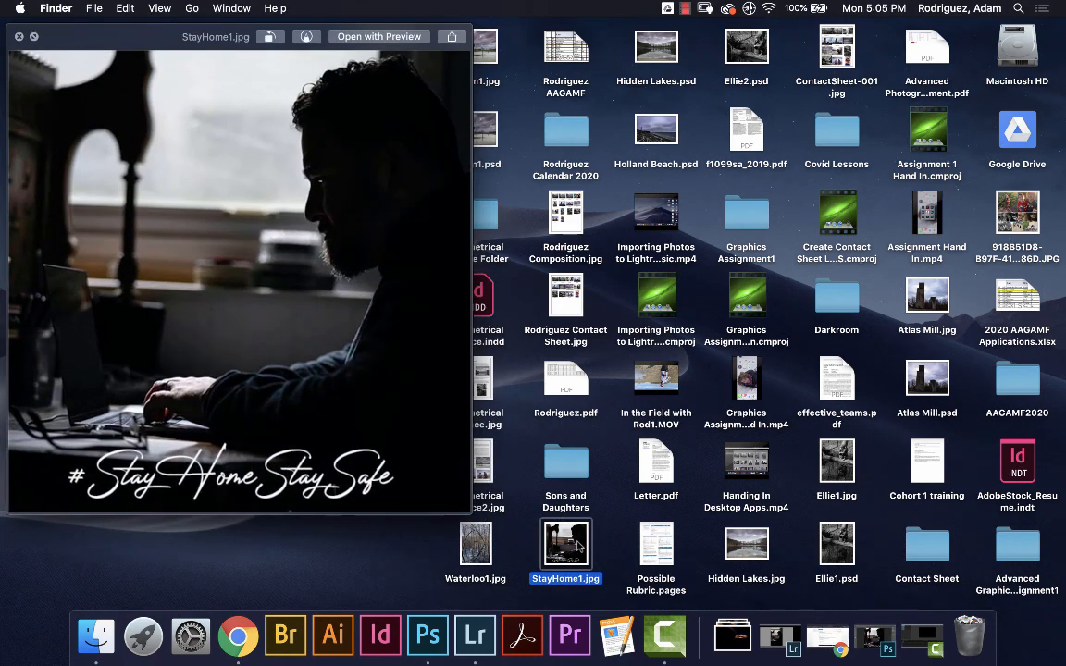
key(space)
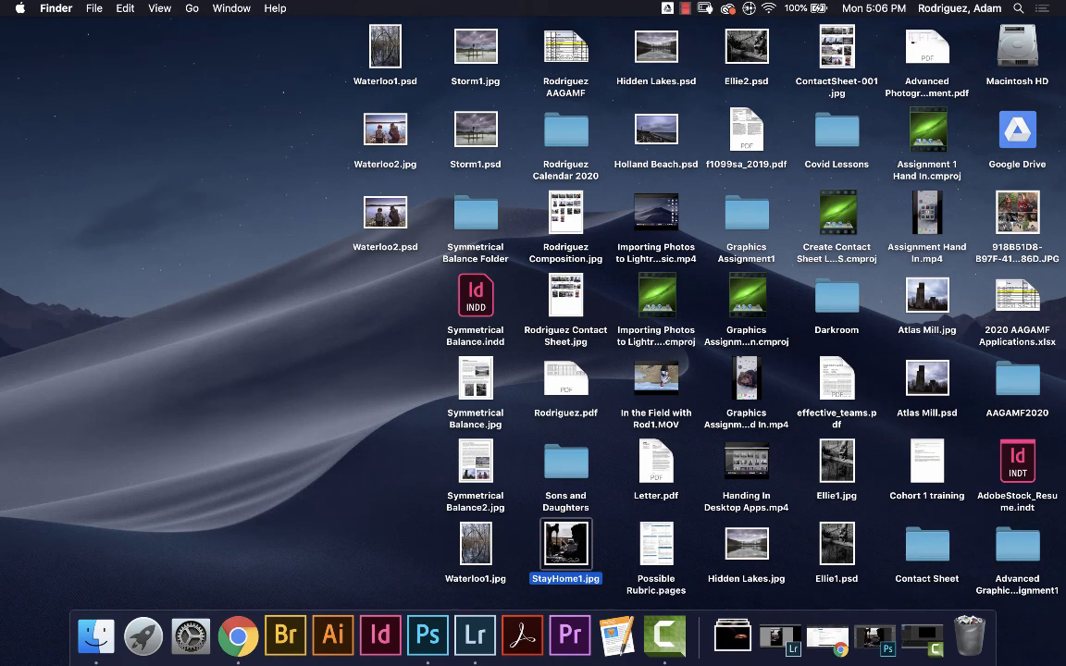
AirDrop StayHome1.jpg from a Finder window to the nearby iPhone
click(96, 636)
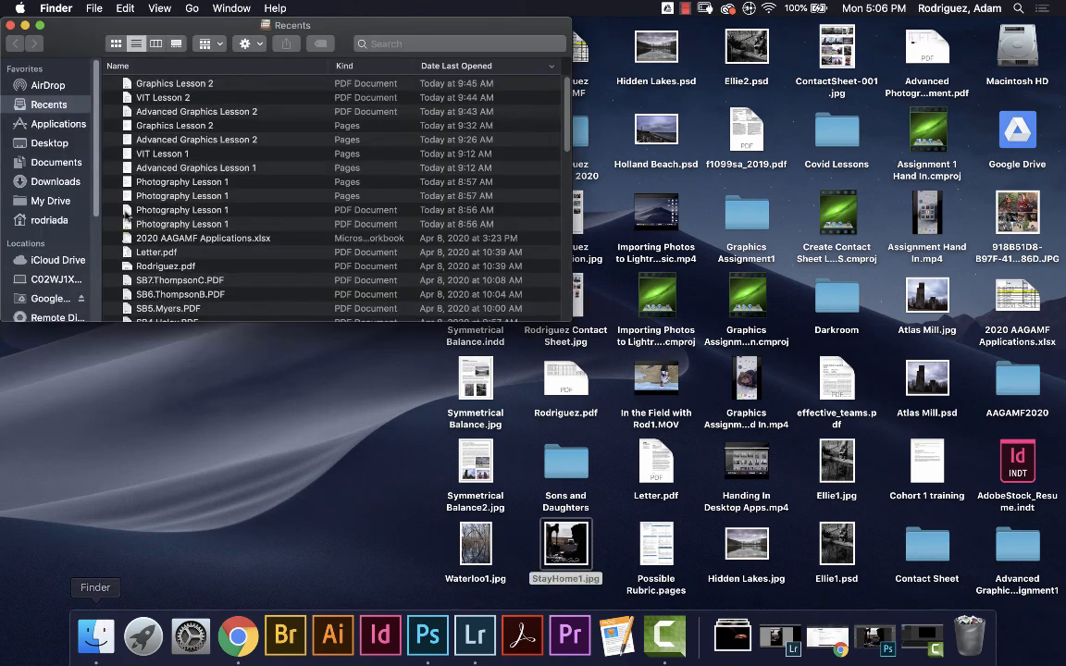
click(37, 84)
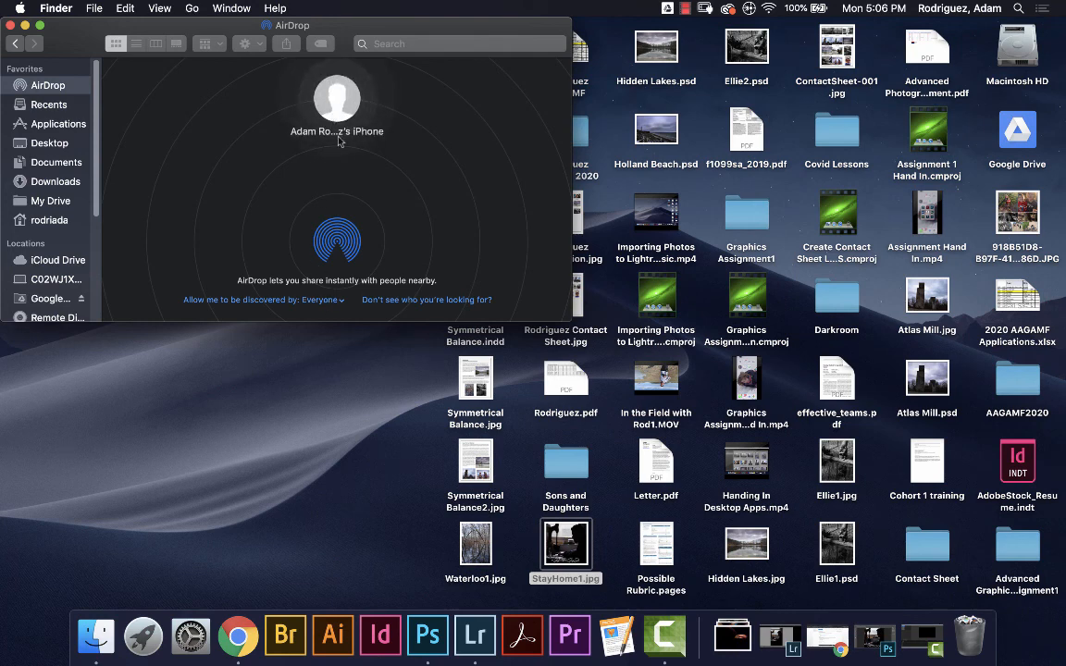
drag(571, 552, 347, 115)
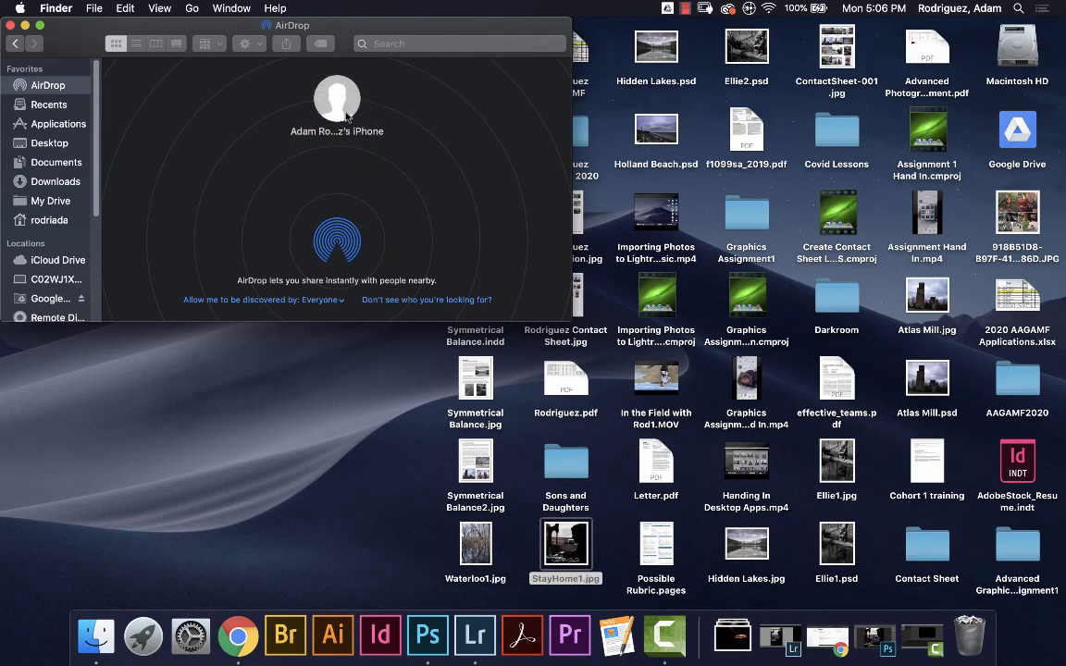